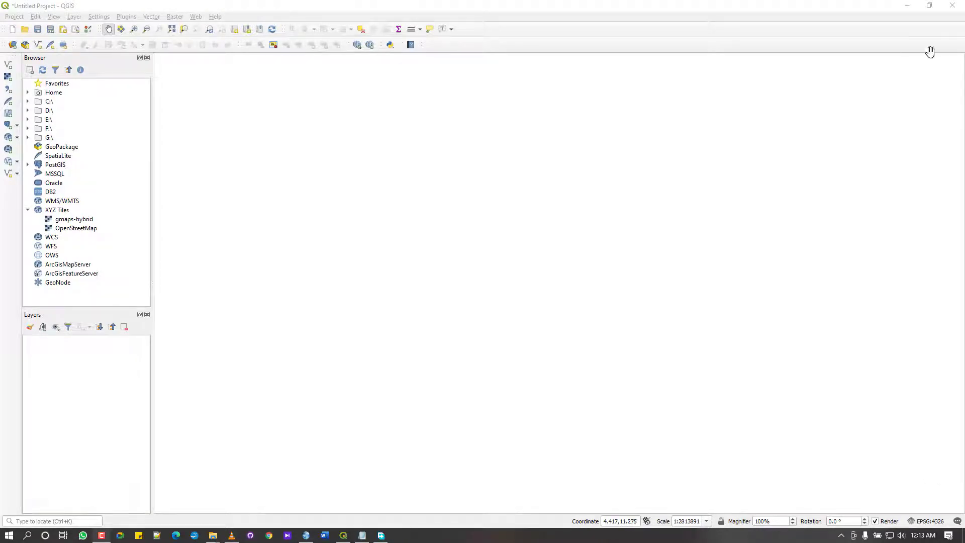
Switch to the GHA_adm folder in File Explorer, widen the Name column, and select the GHA_adm0 files except the CSV
click(907, 5)
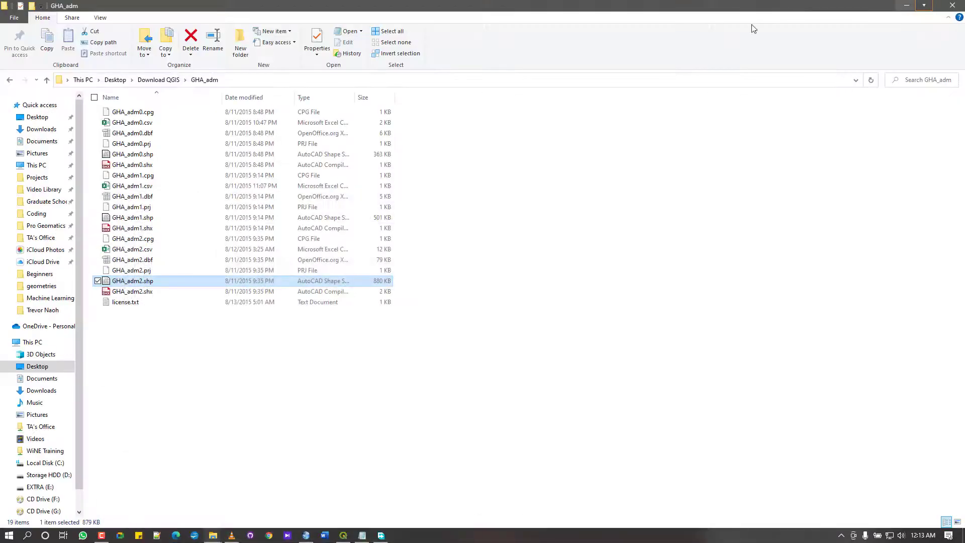
click(424, 366)
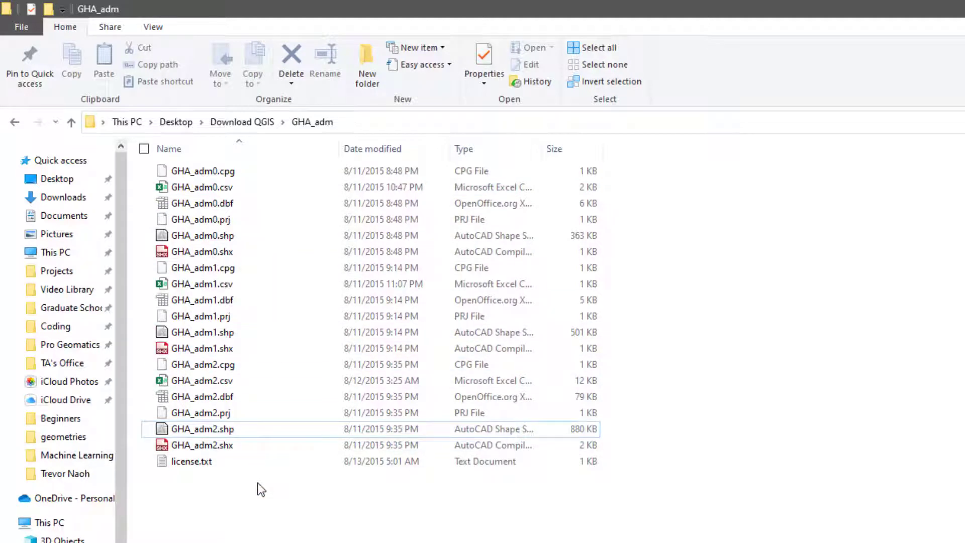
drag(338, 149, 522, 156)
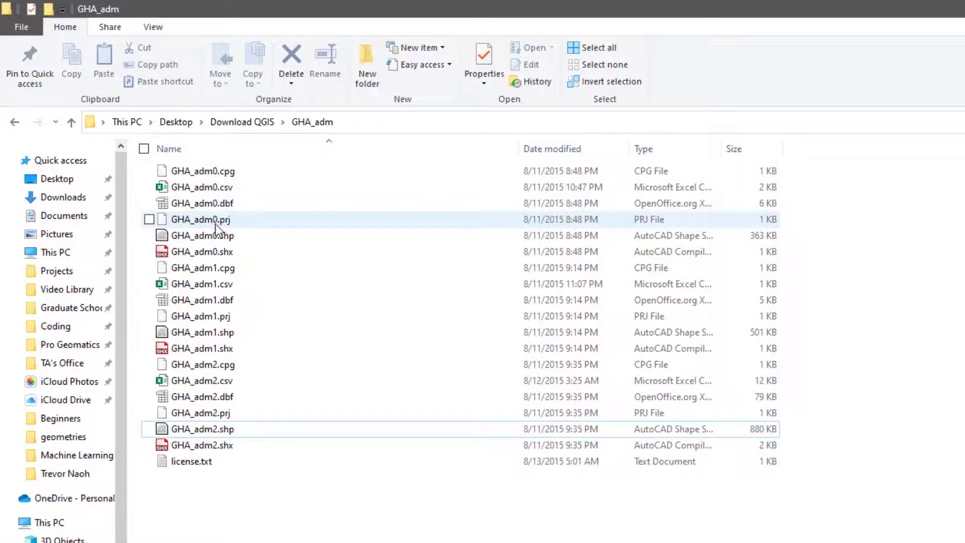
click(219, 252)
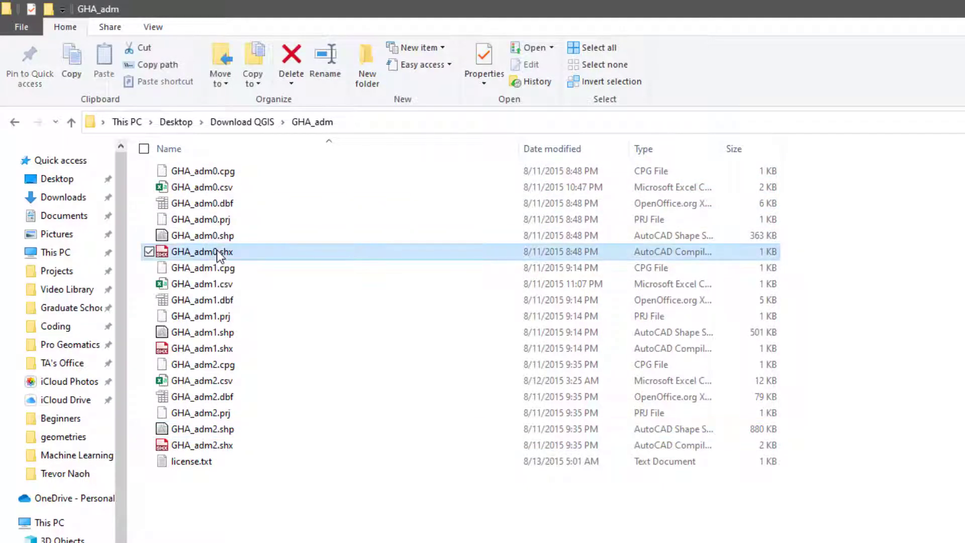
shift+click(209, 174)
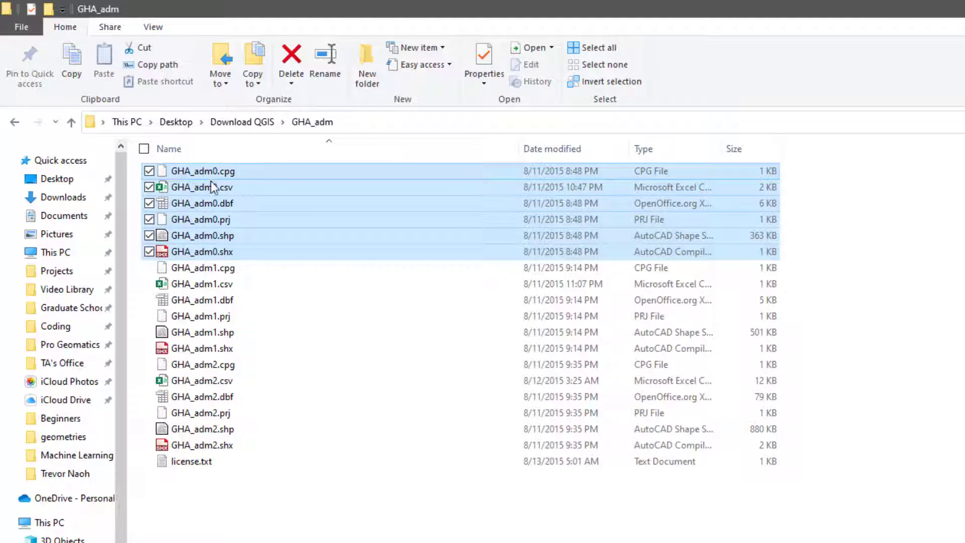
ctrl+click(184, 189)
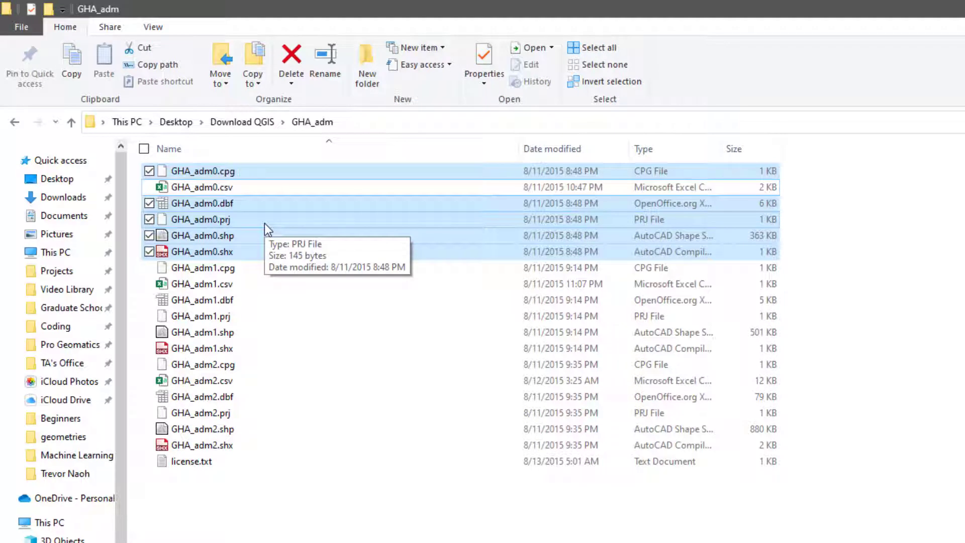
click(253, 204)
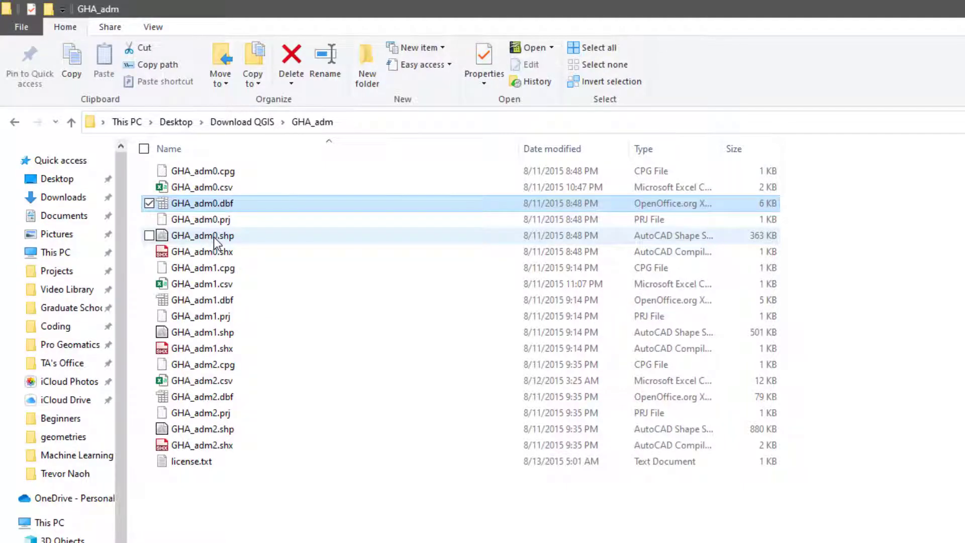
Open GHA_adm0.csv in Excel, look through its attribute columns from first to last, and close the workbook
click(218, 189)
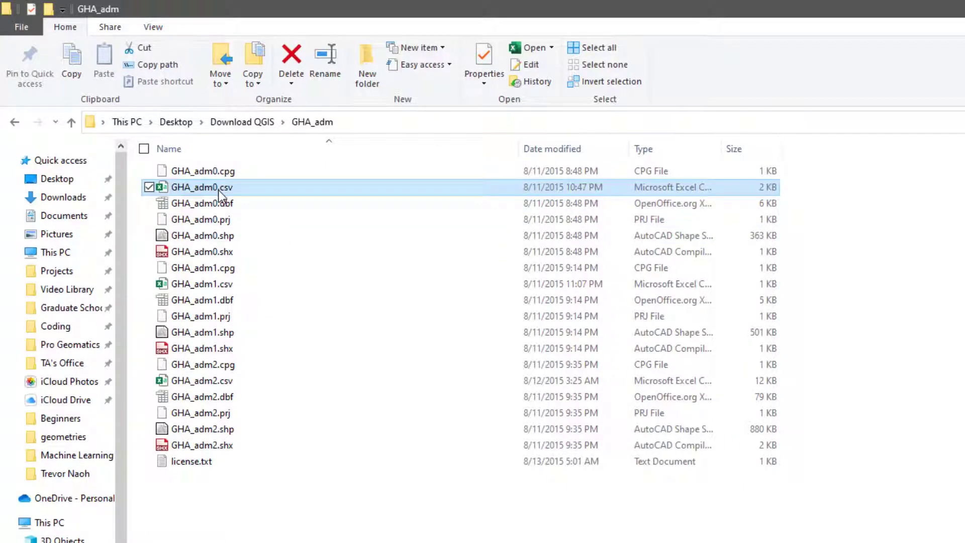
double_click(218, 190)
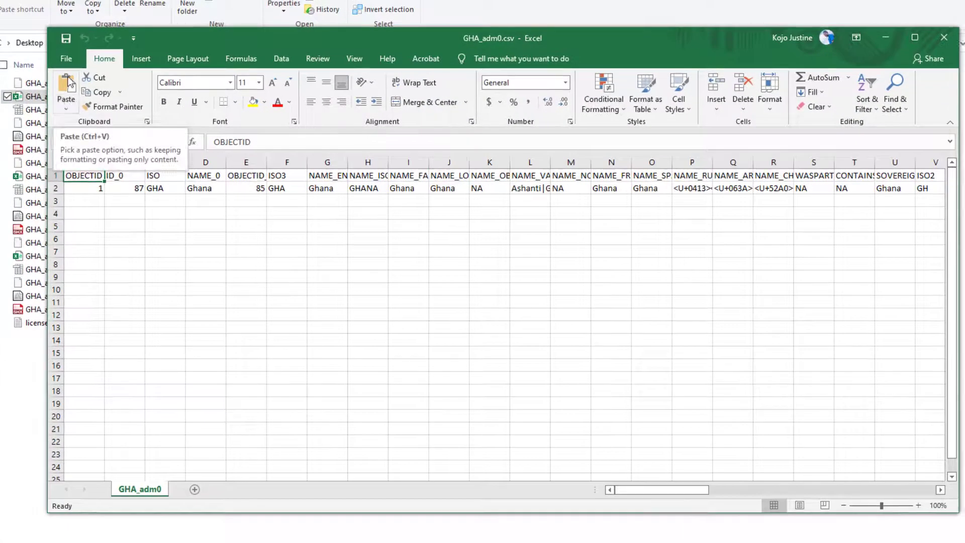
drag(174, 31, 385, 59)
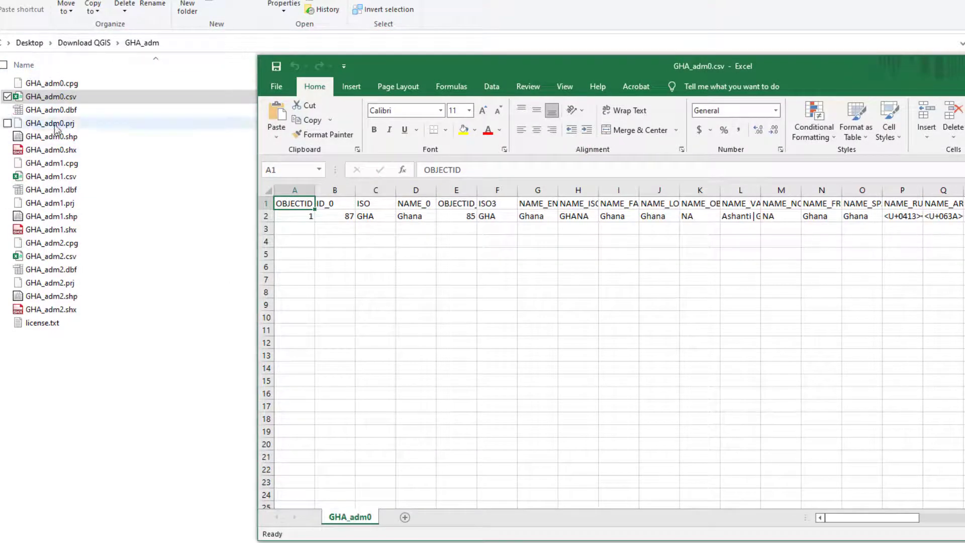
drag(854, 517, 964, 502)
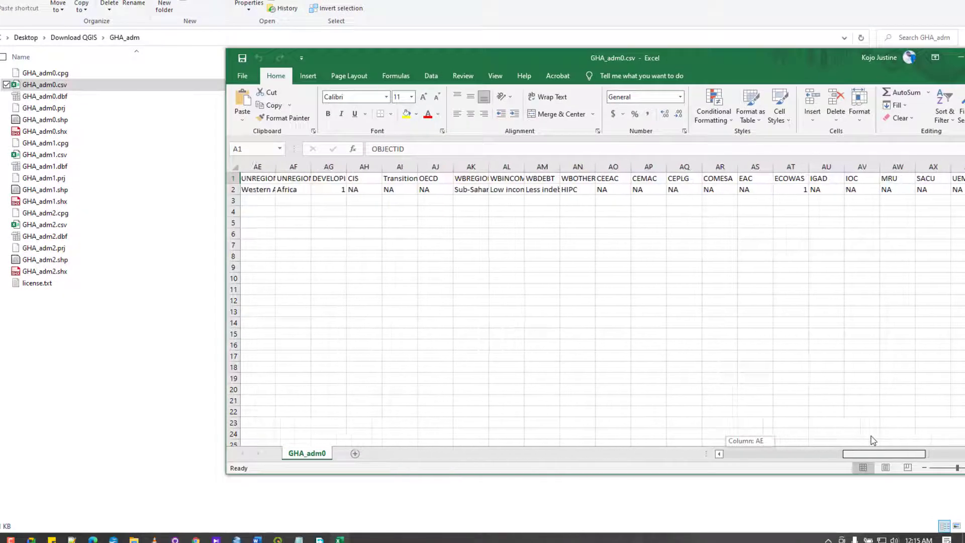
drag(873, 440, 727, 446)
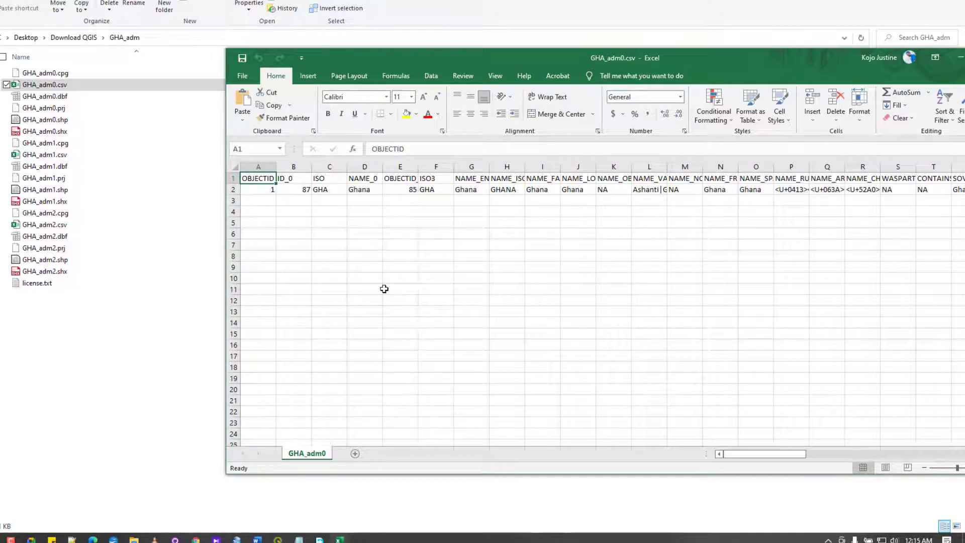
drag(793, 456, 962, 452)
drag(931, 58, 725, 41)
click(806, 41)
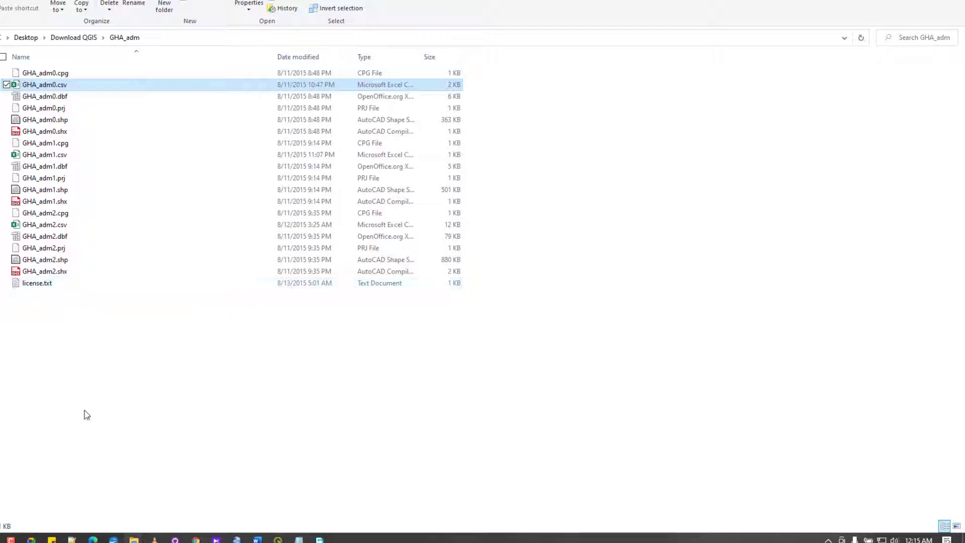
Switch back to QGIS and open the Data Source Manager
click(280, 539)
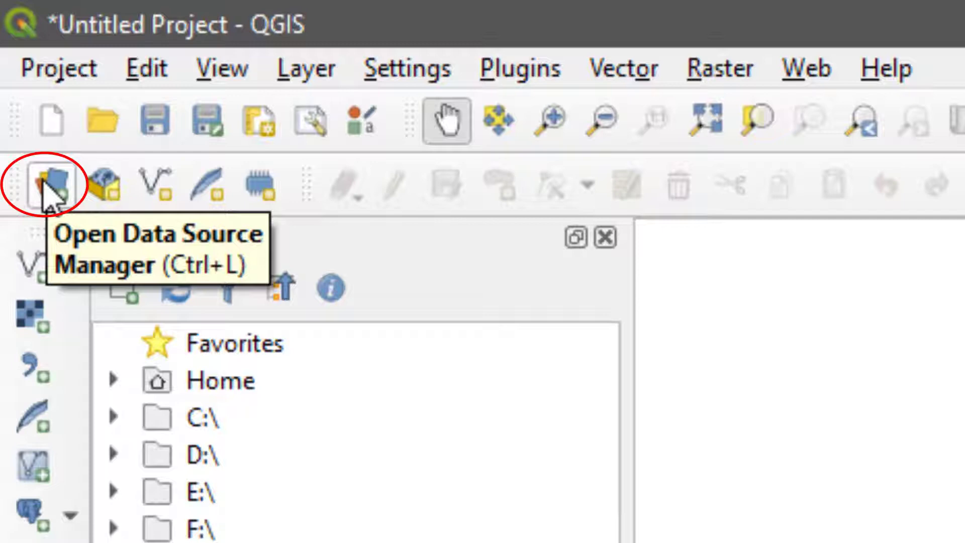
click(293, 75)
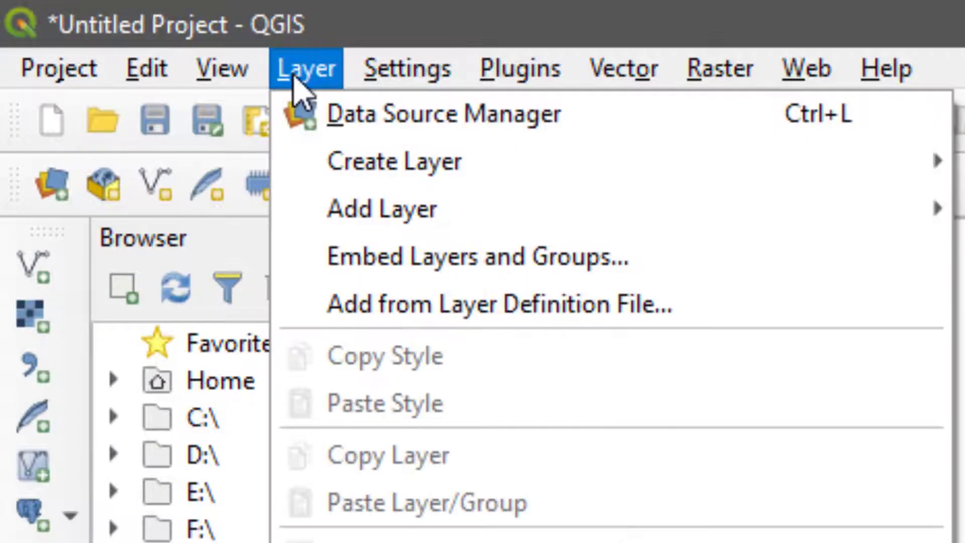
click(50, 186)
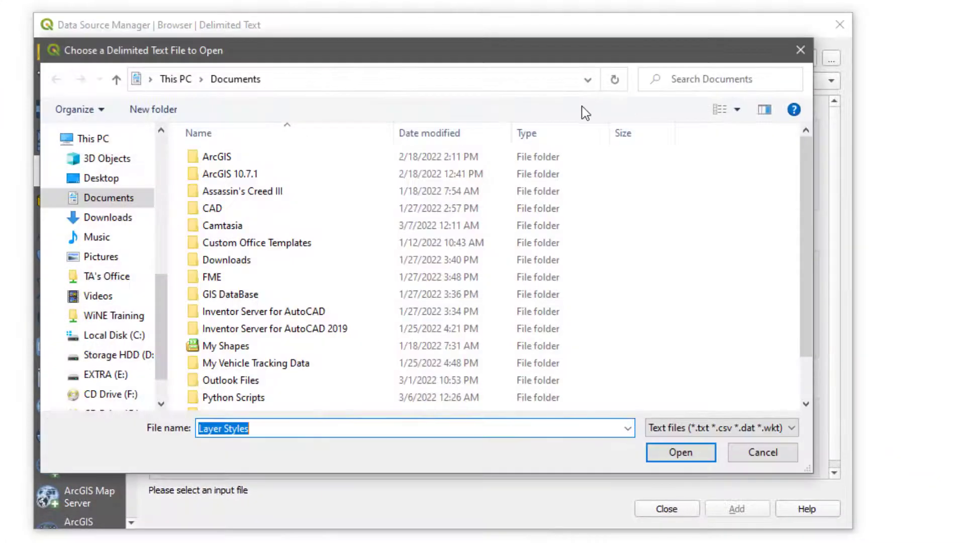
click(118, 182)
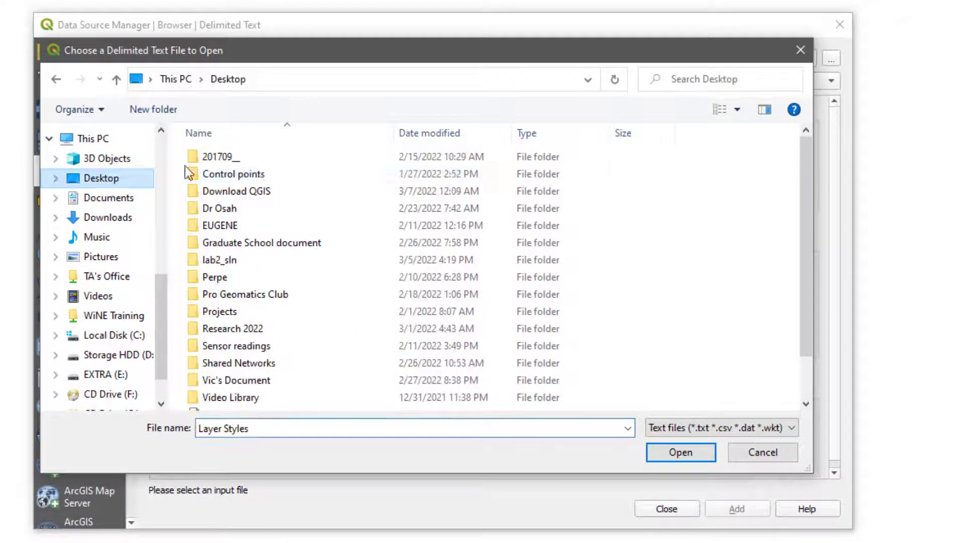
click(264, 192)
double_click(263, 192)
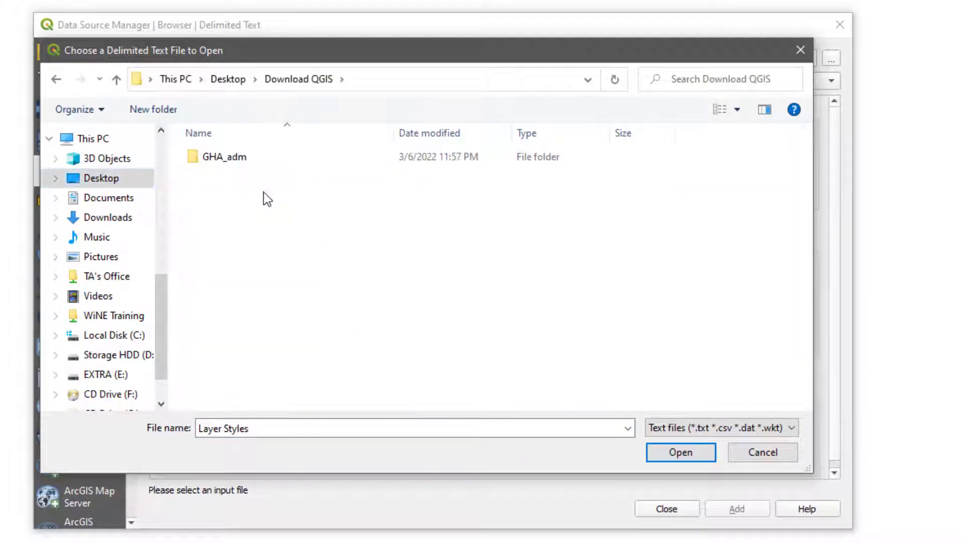
double_click(242, 158)
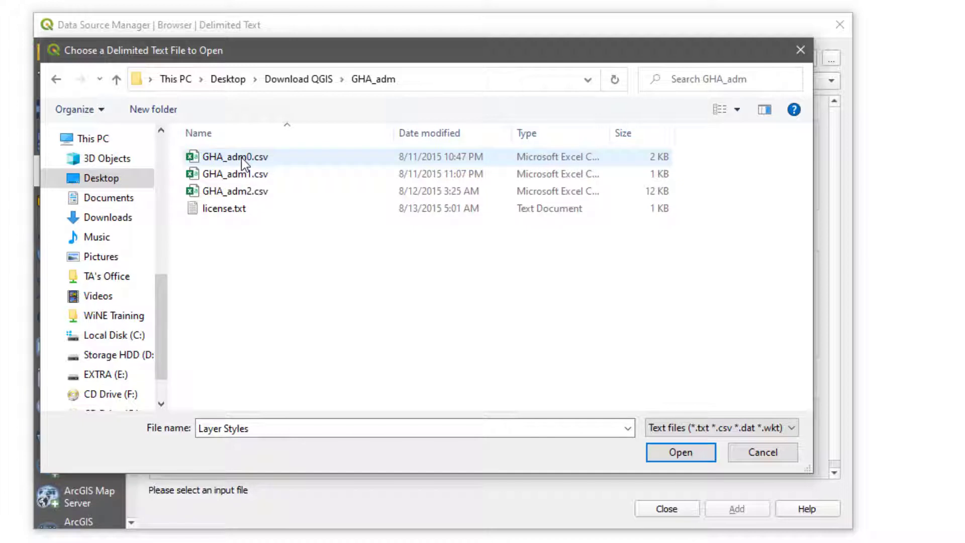
click(765, 430)
click(703, 379)
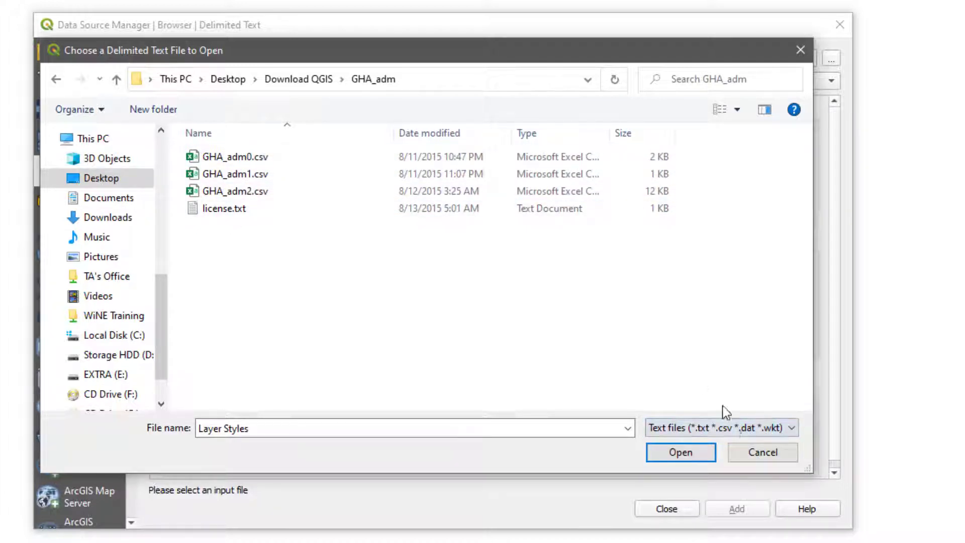
click(756, 452)
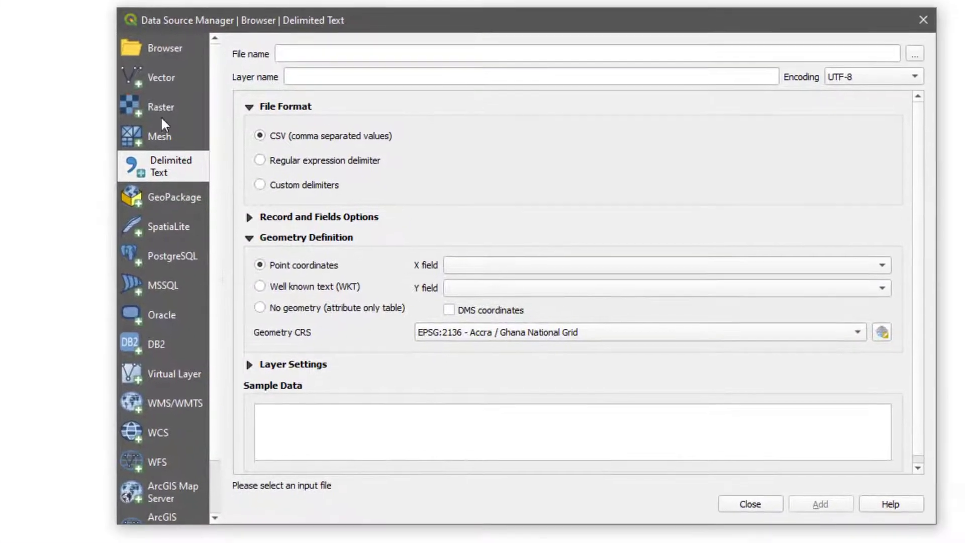
click(156, 78)
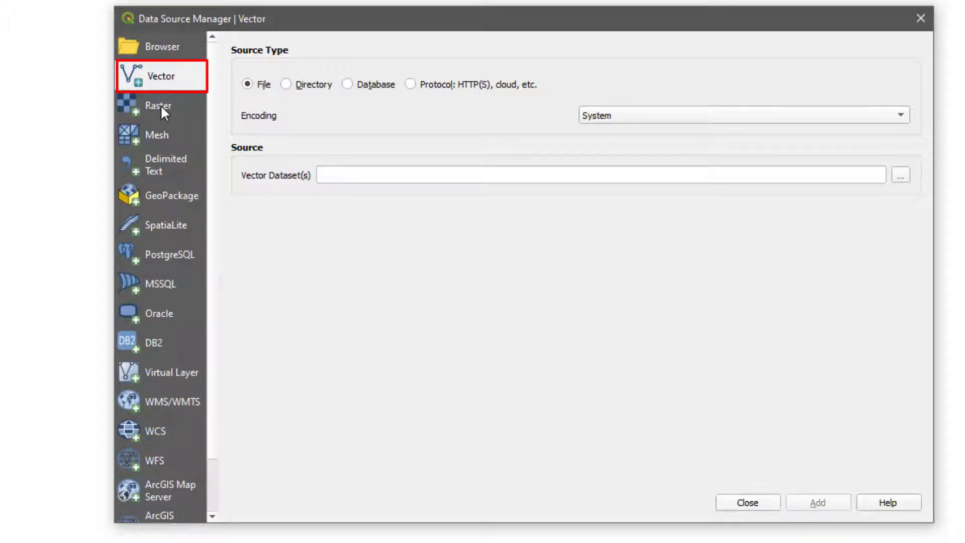
click(161, 104)
click(170, 131)
click(169, 160)
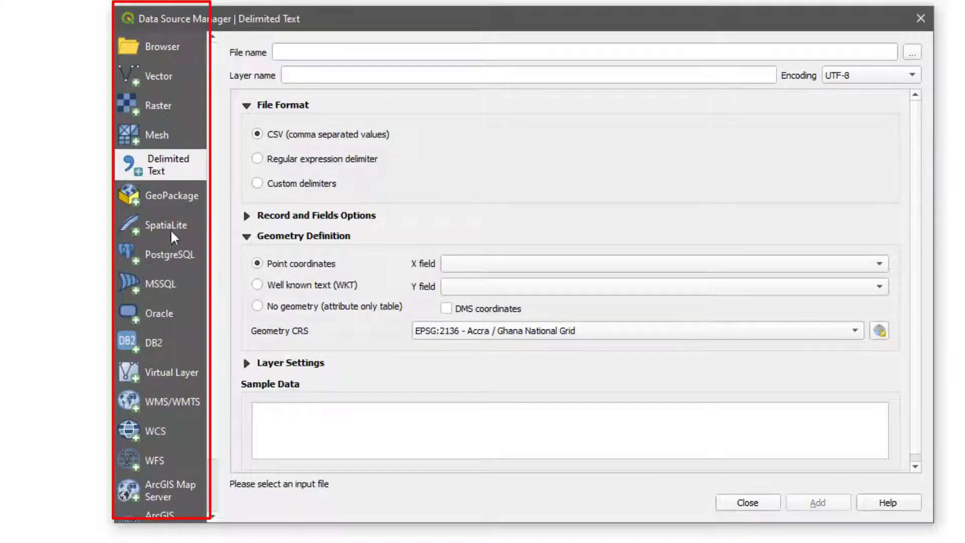
Add GHA_adm0.shp from the GHA_adm folder to the project as a vector layer
click(149, 69)
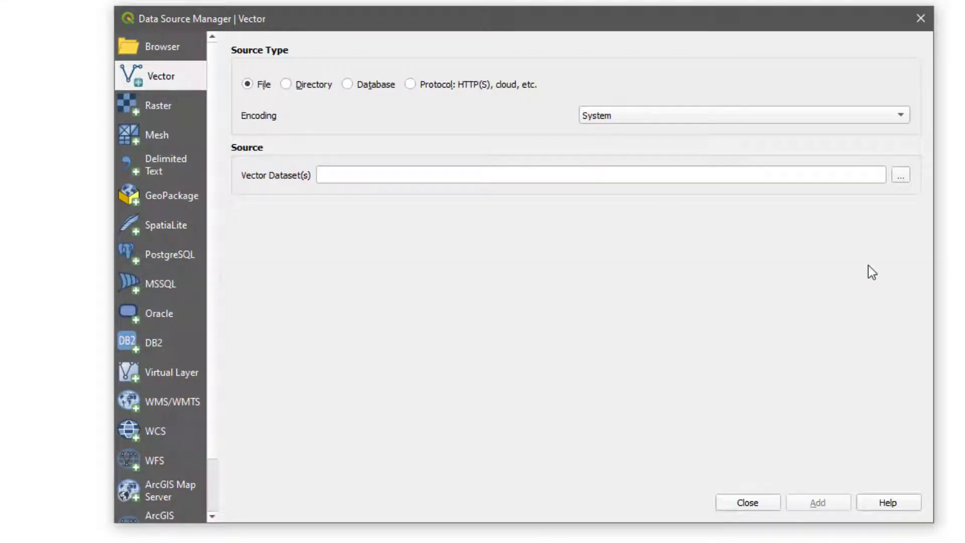
click(900, 176)
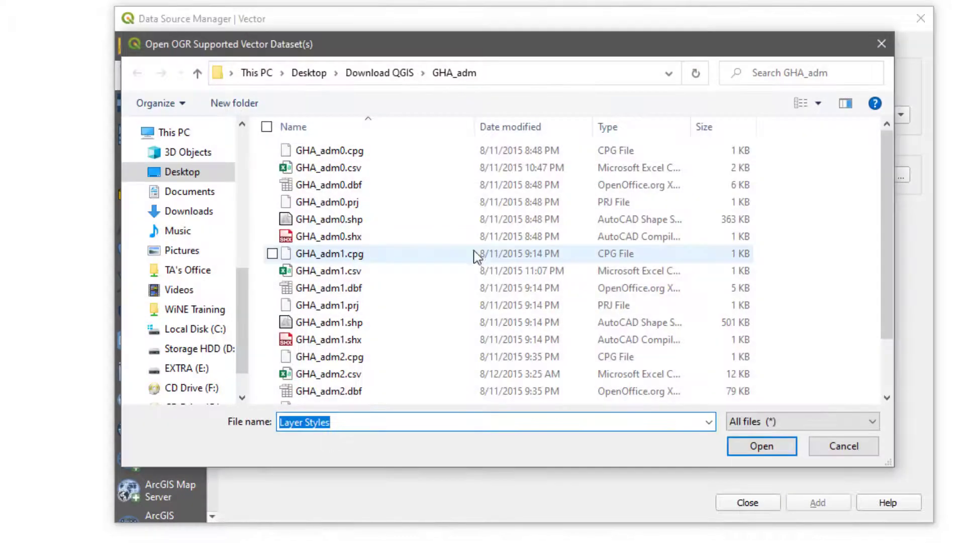
click(325, 221)
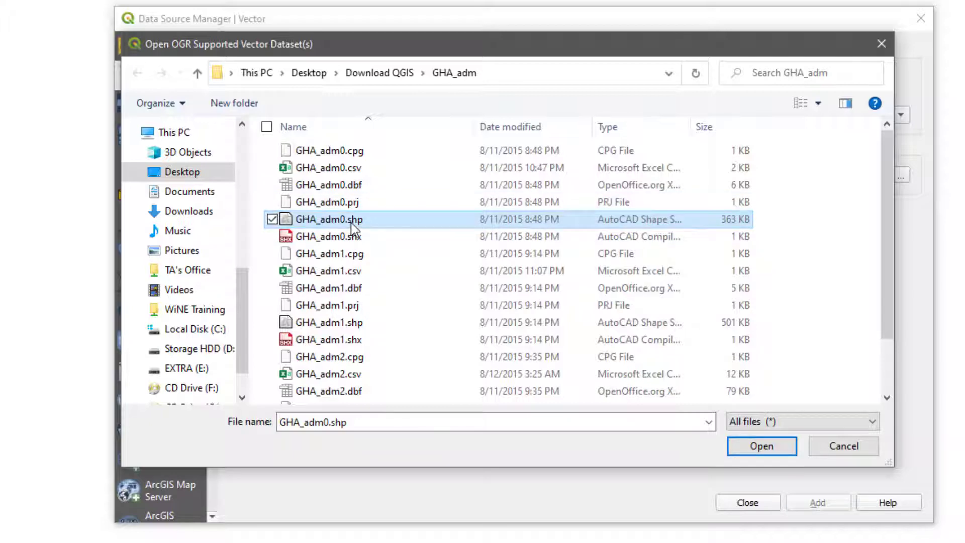
click(757, 445)
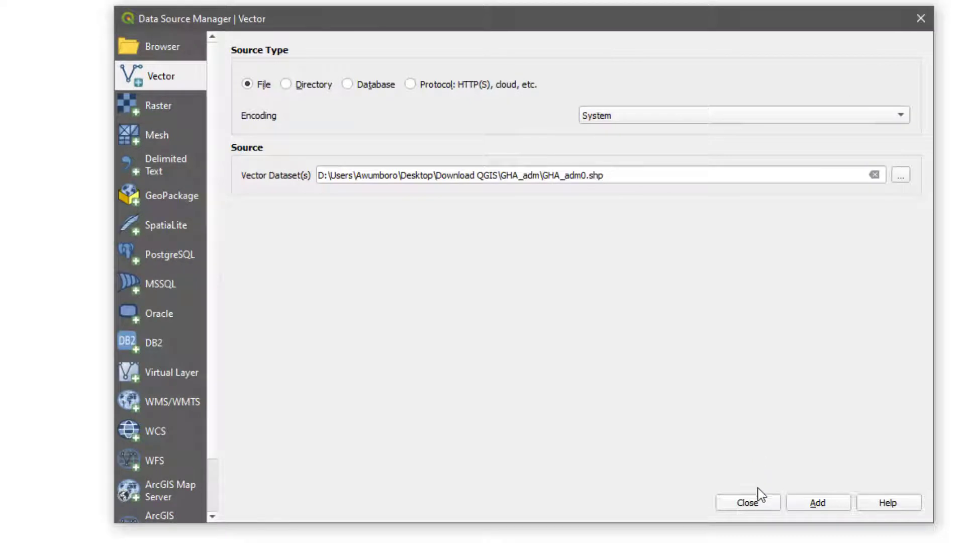
click(810, 502)
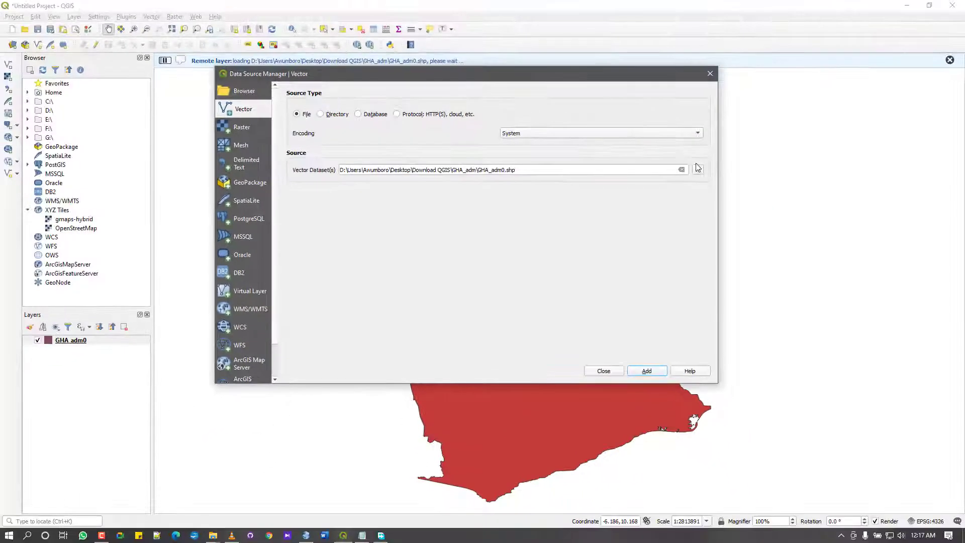
Add GHA_adm1.shp from the same folder to the project as a second vector layer
click(745, 155)
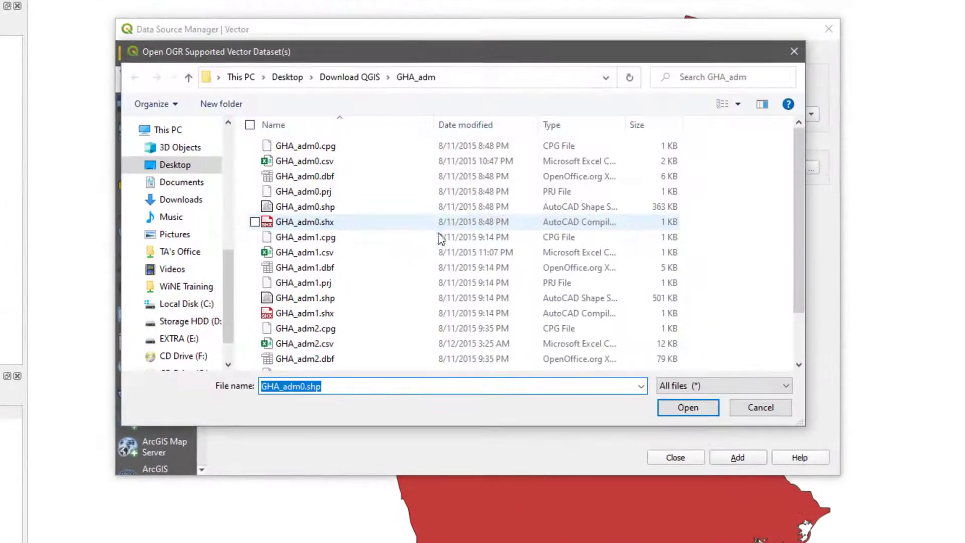
click(362, 300)
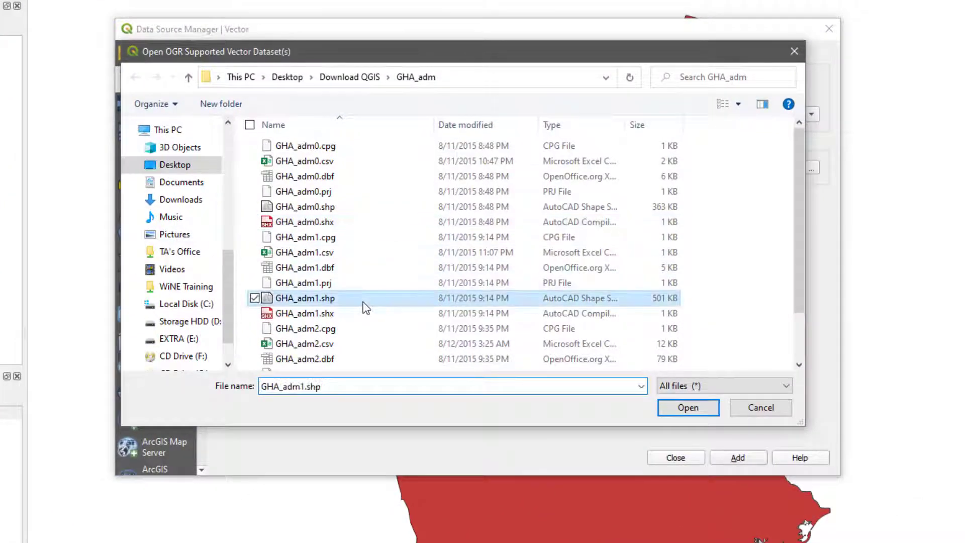
click(667, 409)
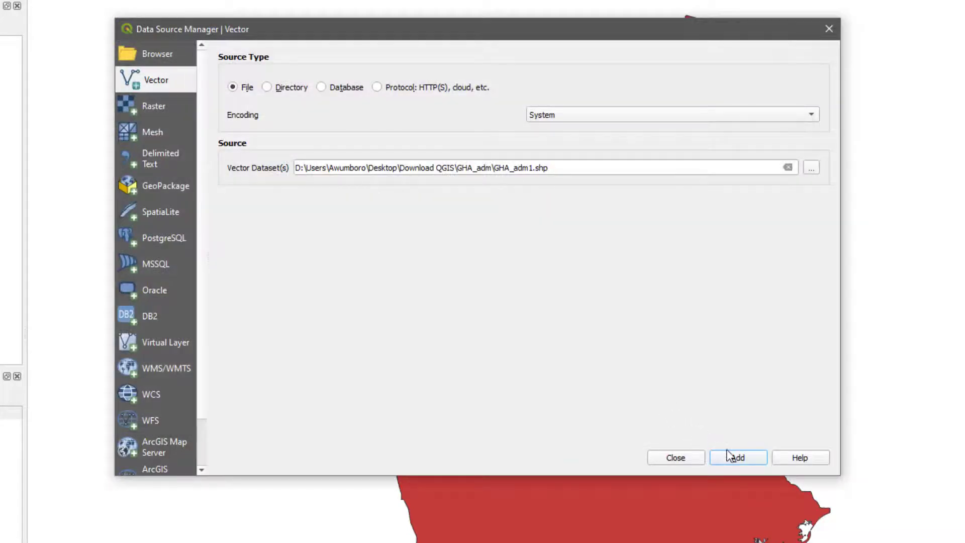
click(730, 456)
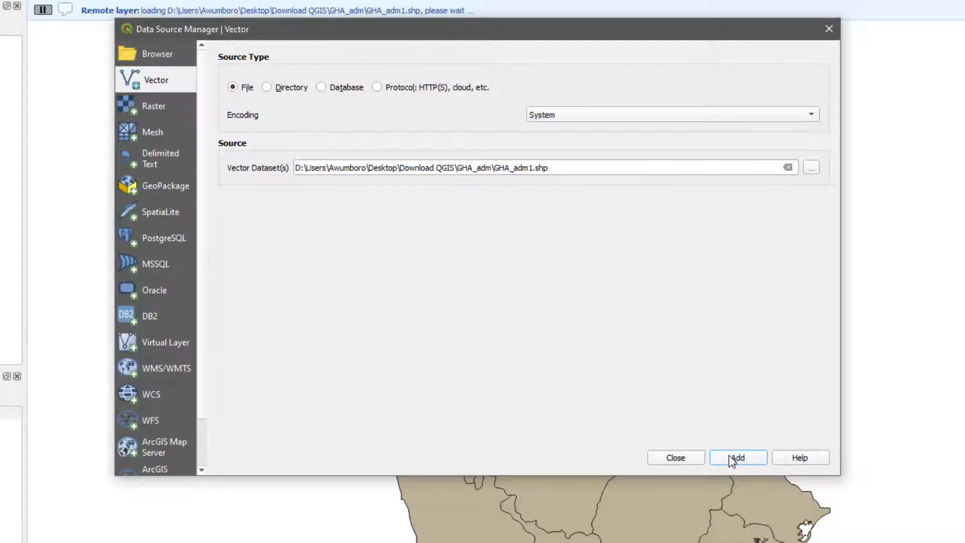
drag(480, 38, 428, 0)
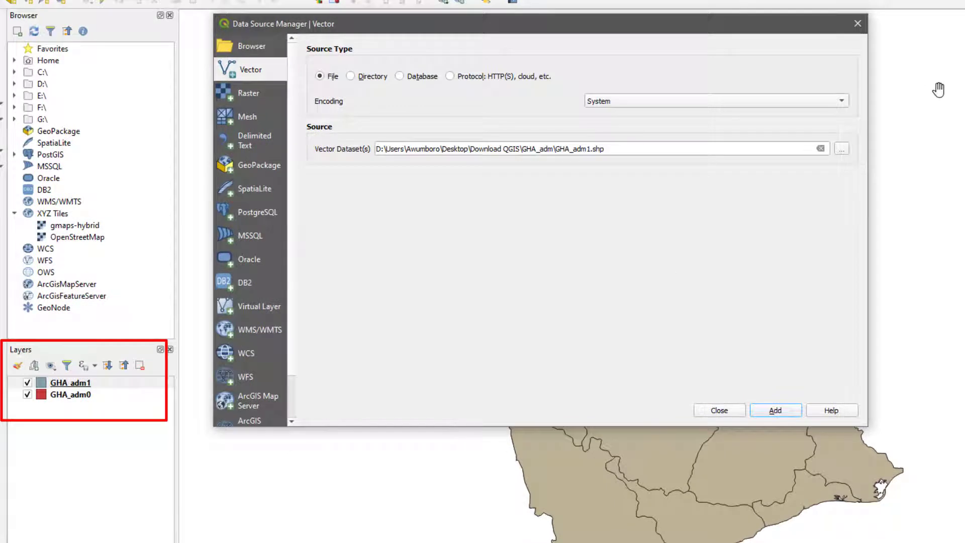
Add GHA_adm2.shp from the GHA_adm folder to the project as a third vector layer and close the Data Source Manager
click(842, 148)
scroll(493, 256, down, 2)
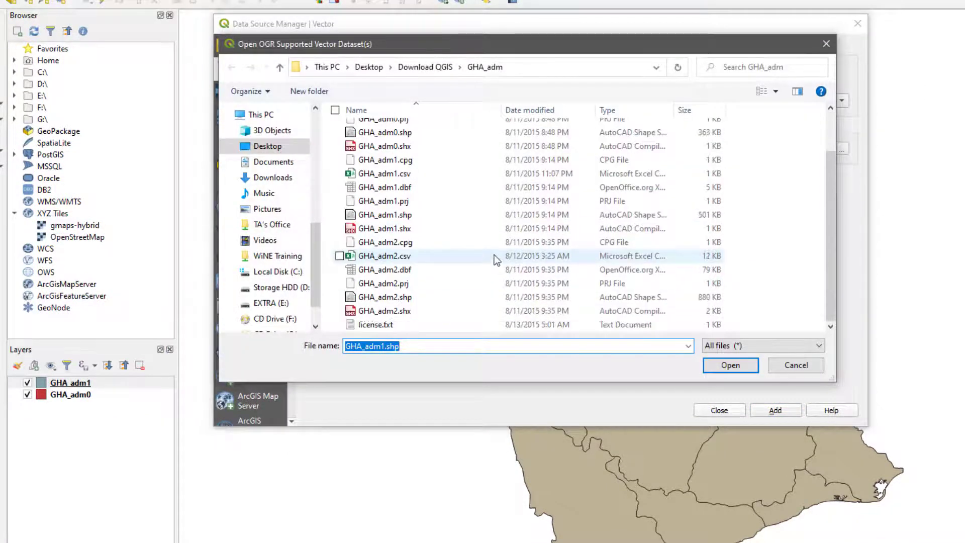
click(407, 300)
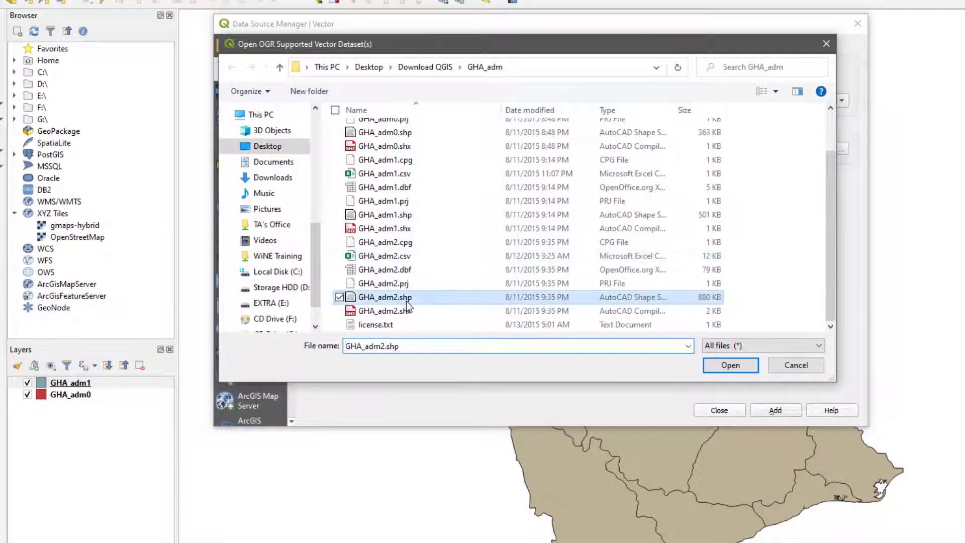
click(732, 366)
click(767, 412)
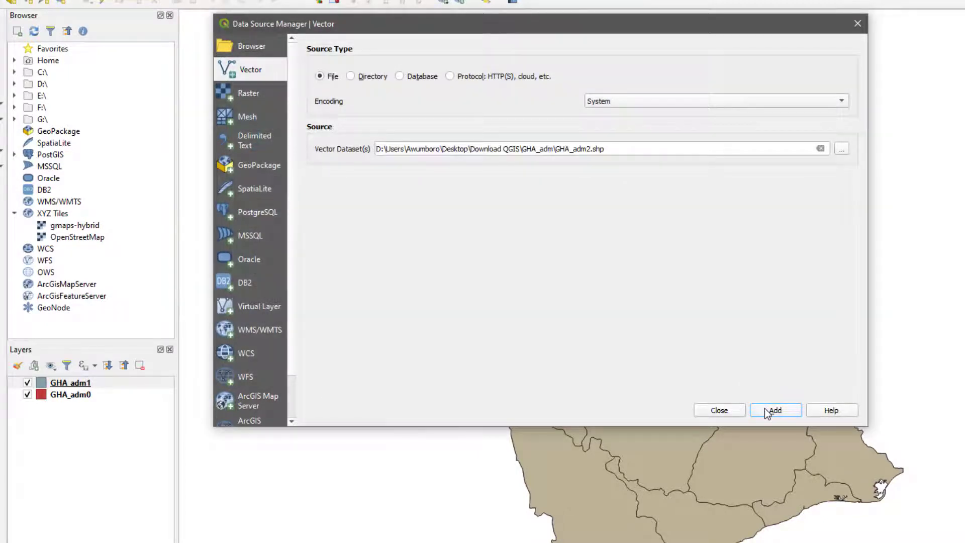
click(718, 410)
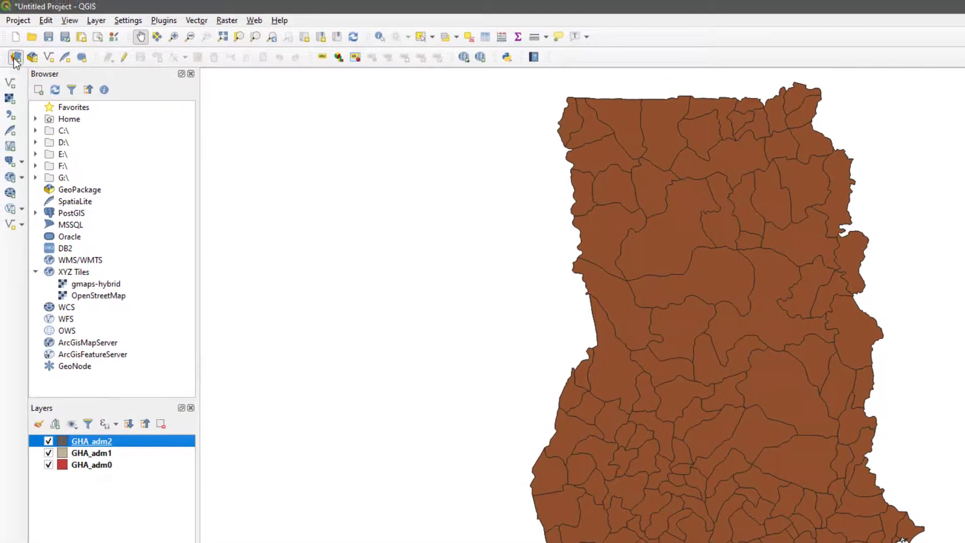
Reopen the Data Source Manager, view its Raster, Mesh and Delimited Text source options, and close it without adding anything
click(4, 17)
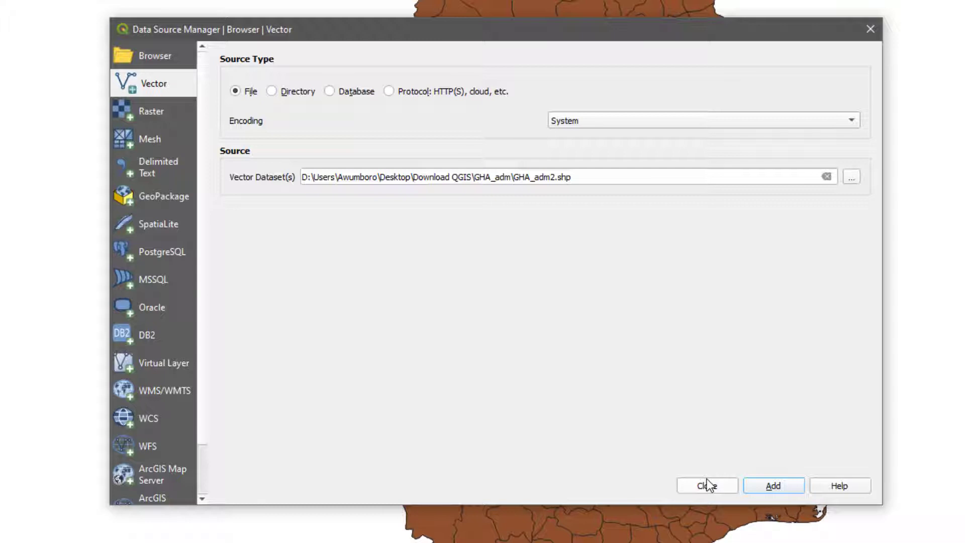
click(179, 112)
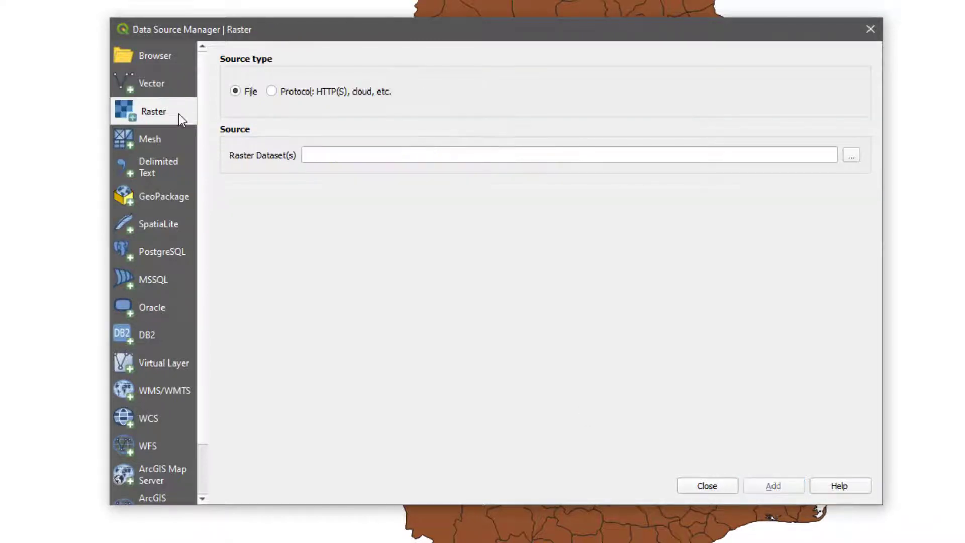
click(169, 133)
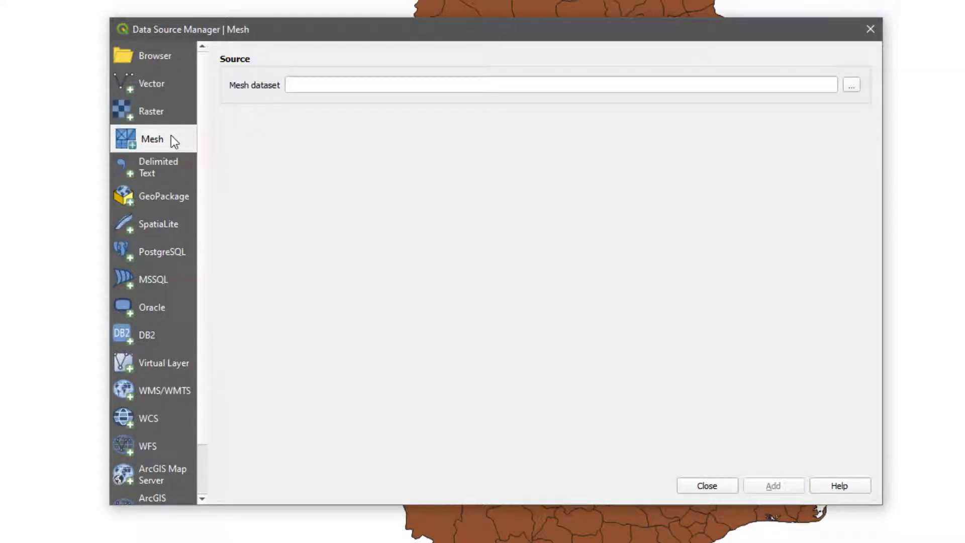
click(162, 165)
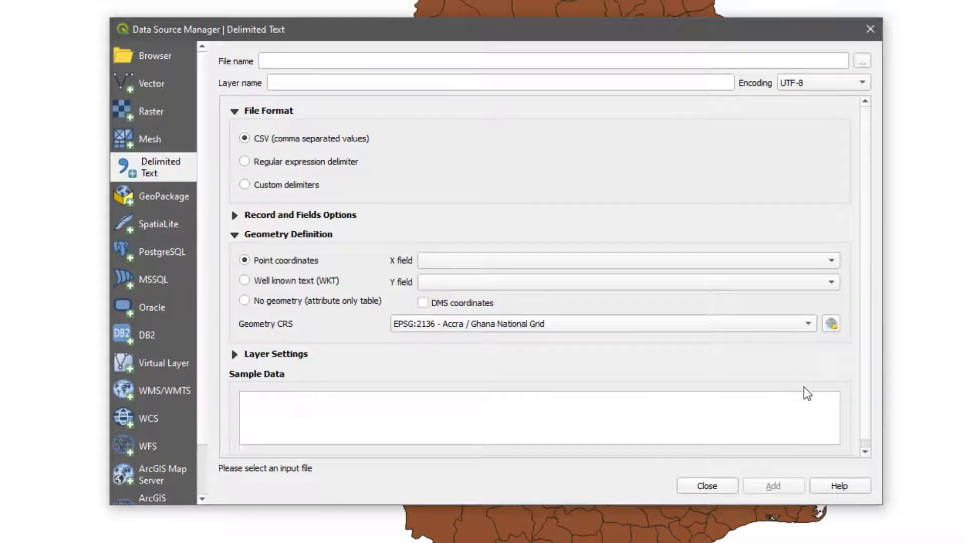
click(707, 485)
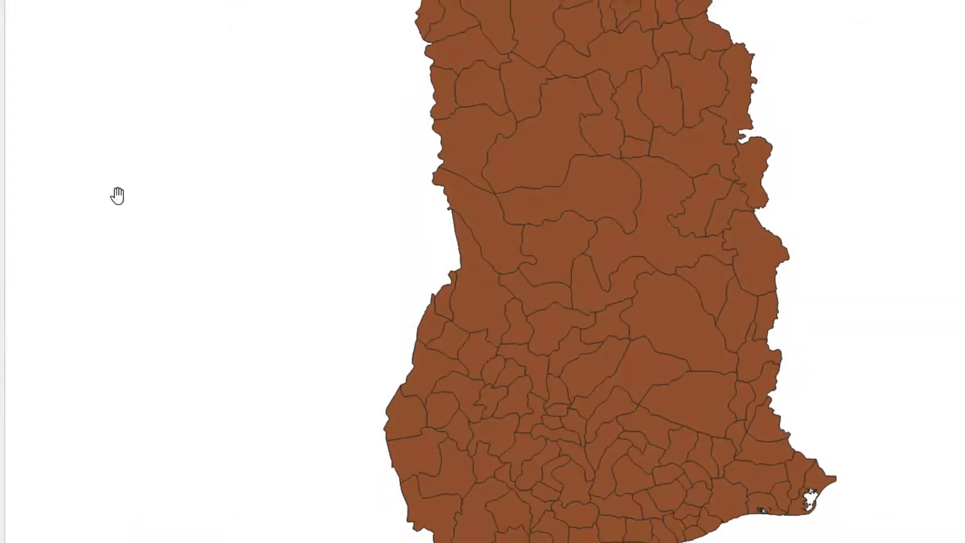
Remove the GHA_adm2, GHA_adm1 and GHA_adm0 layers from the project together
shift+click(30, 367)
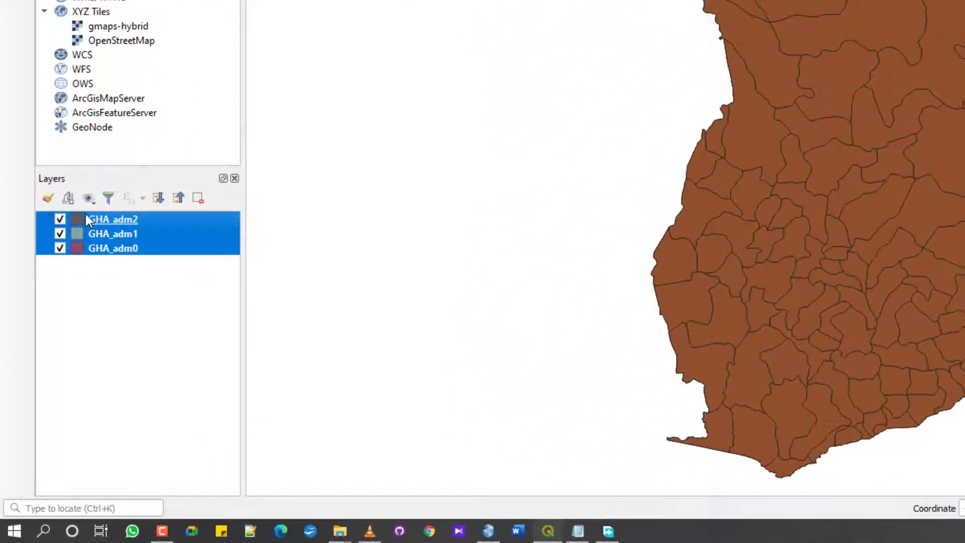
right_click(86, 214)
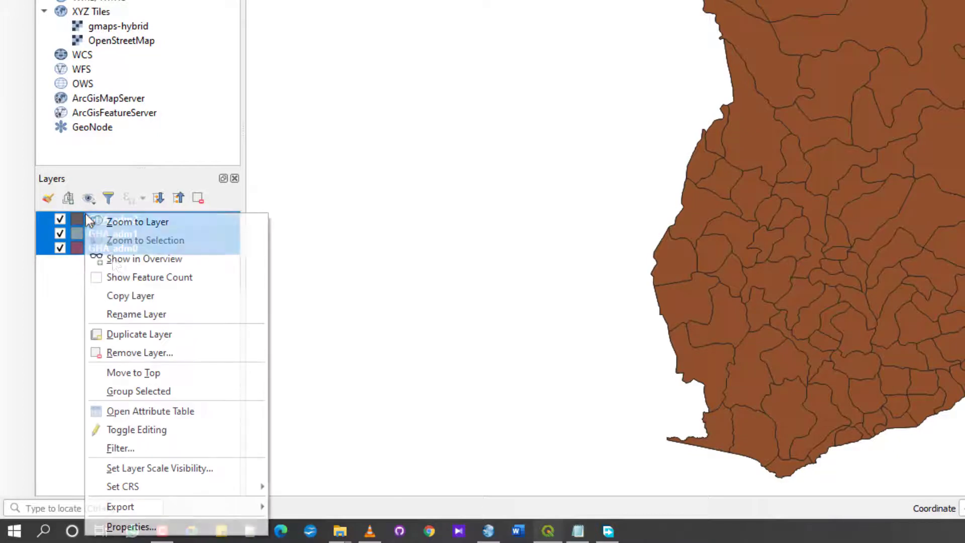
click(157, 358)
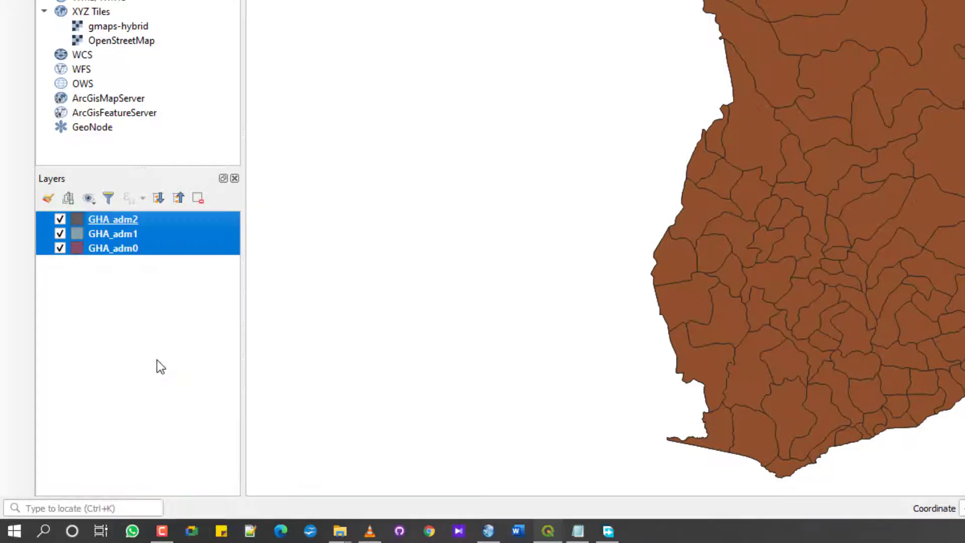
click(766, 120)
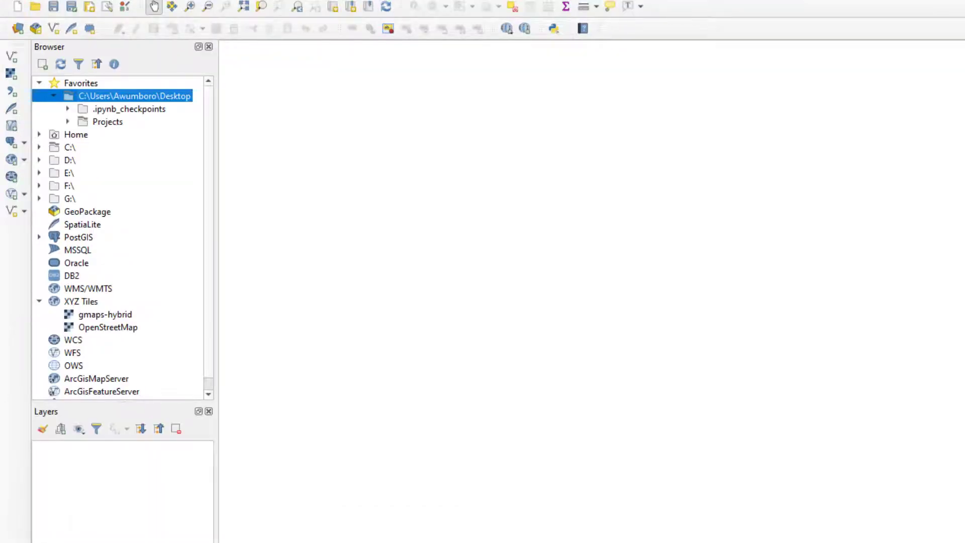
Bring up the GHA_adm folder window over QGIS and add GHA_adm0.shp, GHA_adm1.shp and GHA_adm2.shp directly from it to the map
mouse_move(210, 536)
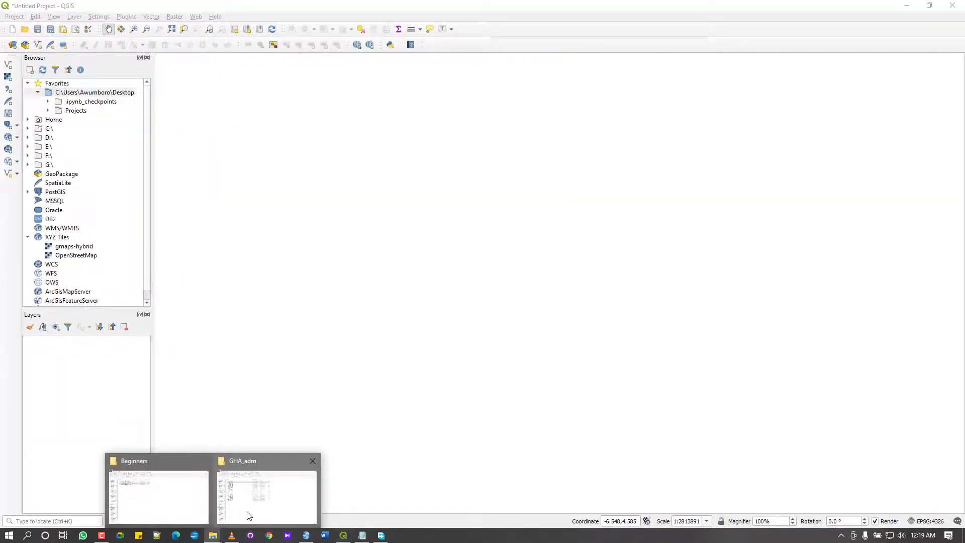
click(266, 495)
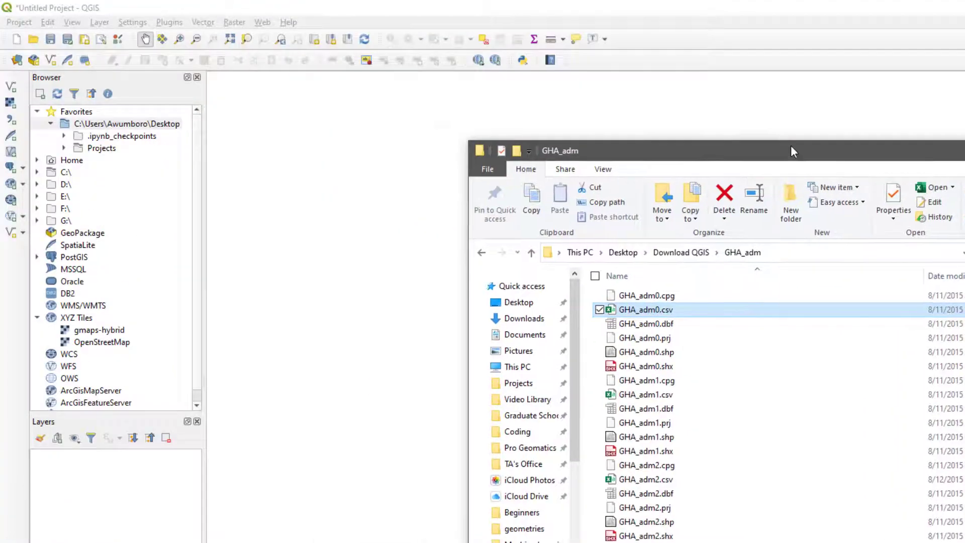
drag(791, 146, 822, 118)
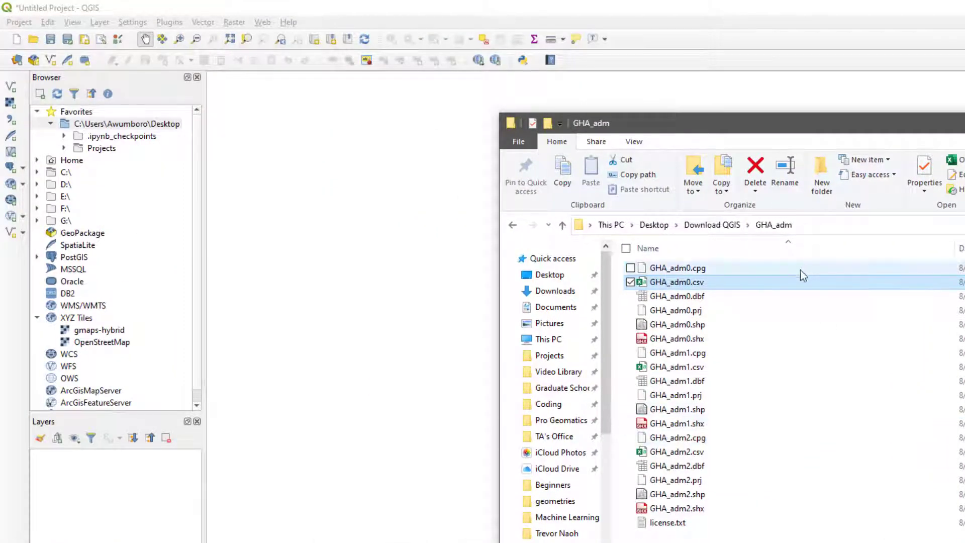
click(715, 323)
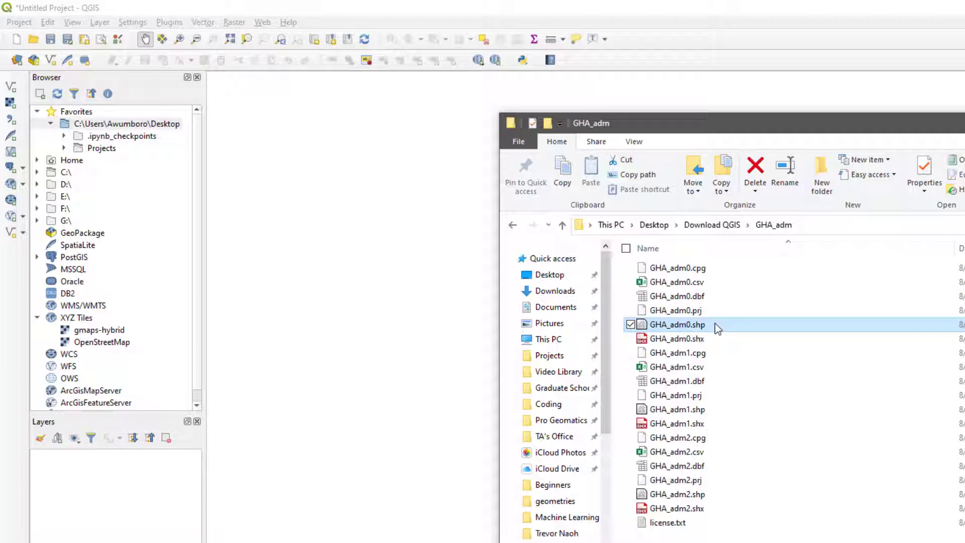
drag(712, 325, 360, 417)
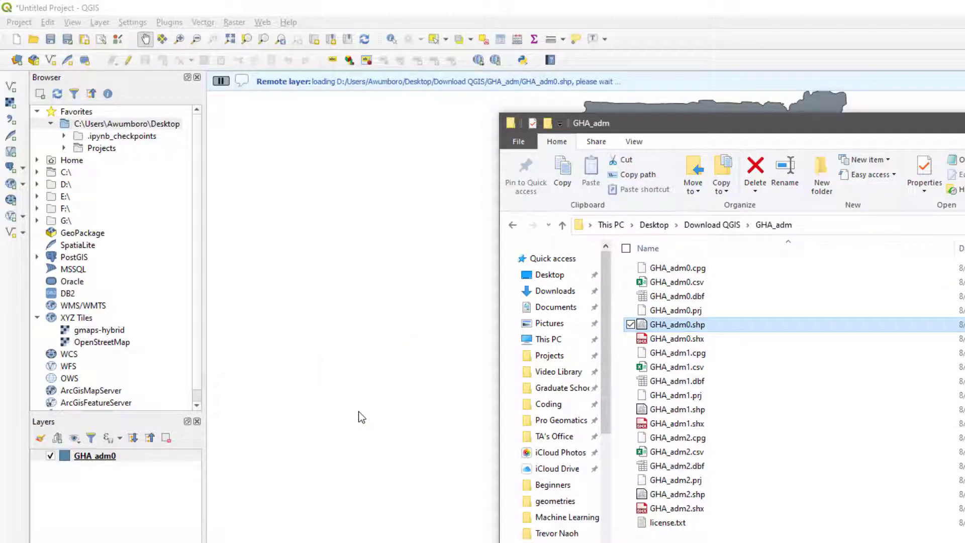
mouse_move(673, 410)
mouse_down()
mouse_move(266, 422)
mouse_move(281, 421)
mouse_up()
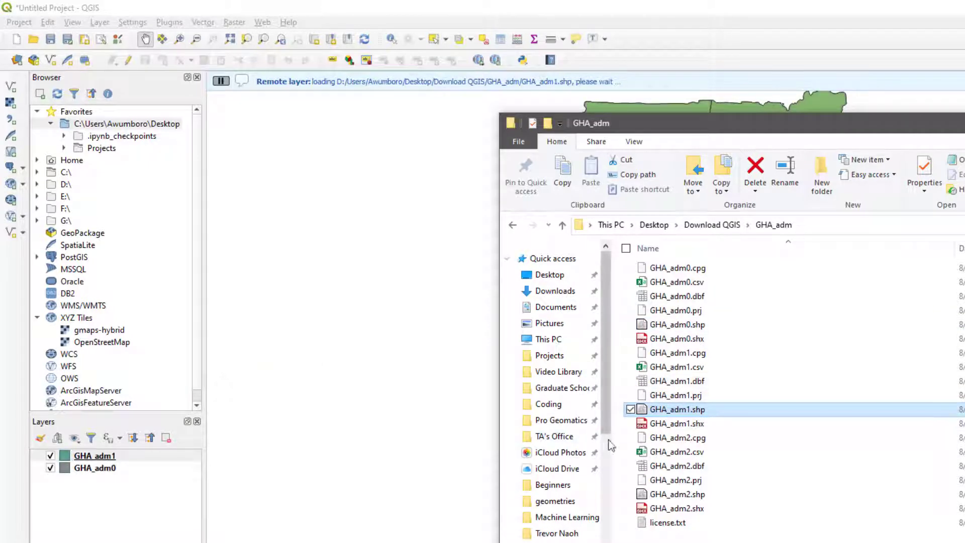
drag(668, 494, 427, 481)
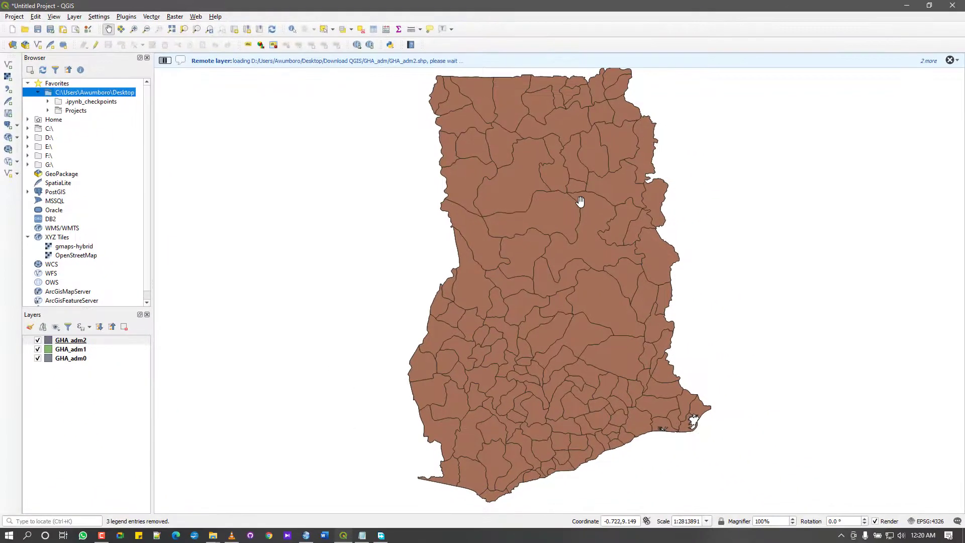
drag(461, 181, 436, 208)
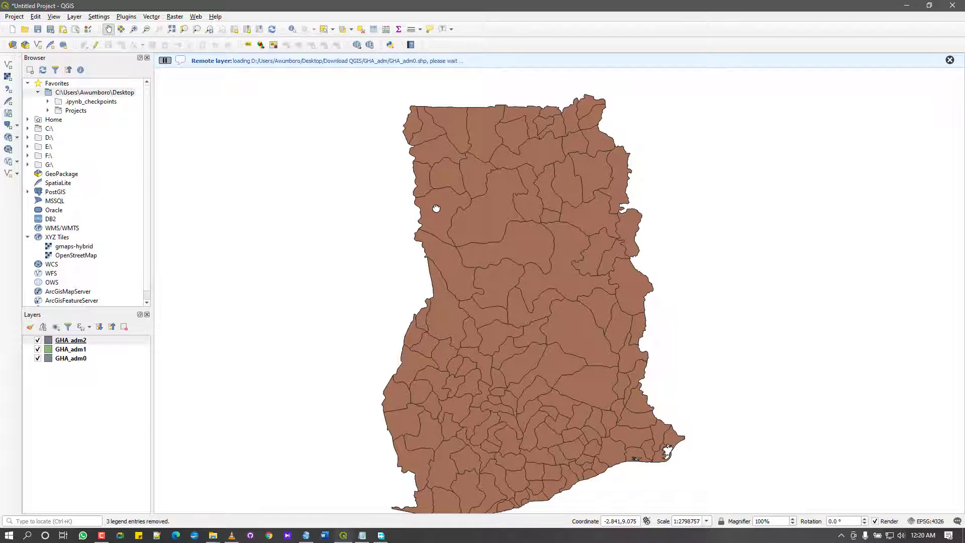
drag(448, 209, 448, 198)
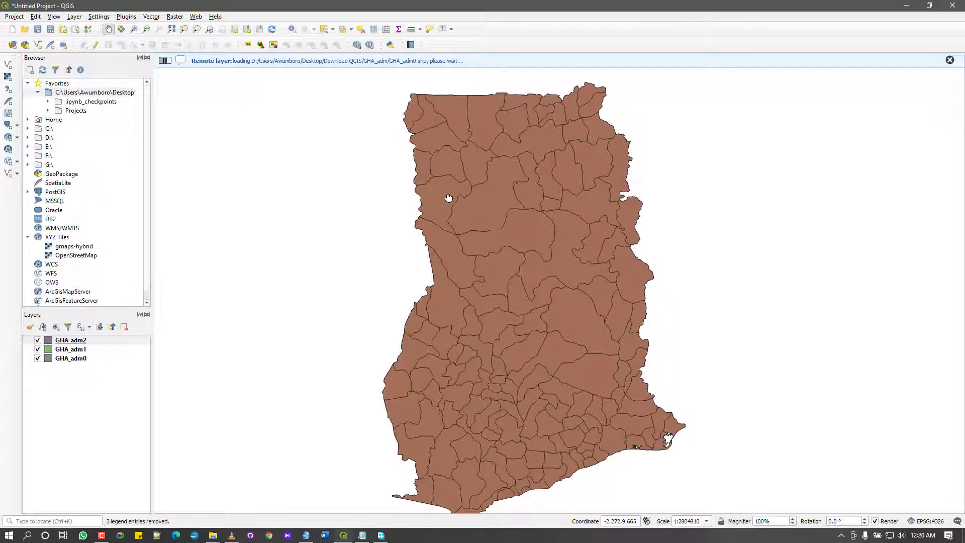
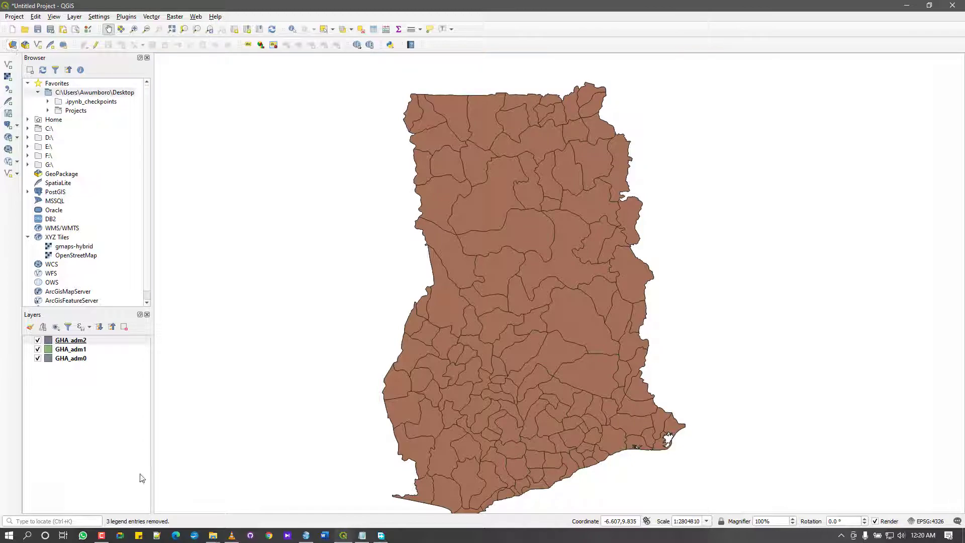
Open GHA_adm2.csv from the GHA_adm folder in Excel, look through its district rows, and close the workbook
click(213, 535)
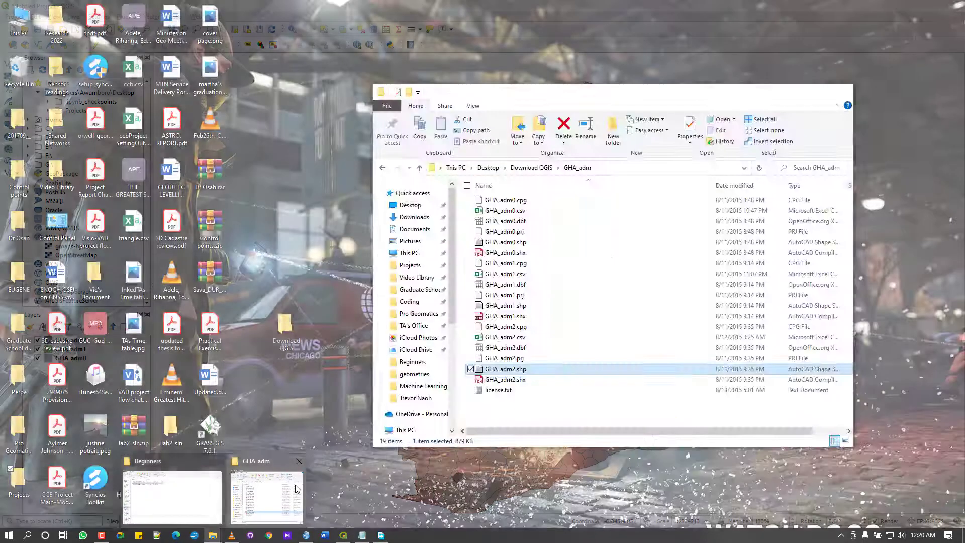
click(289, 492)
click(495, 213)
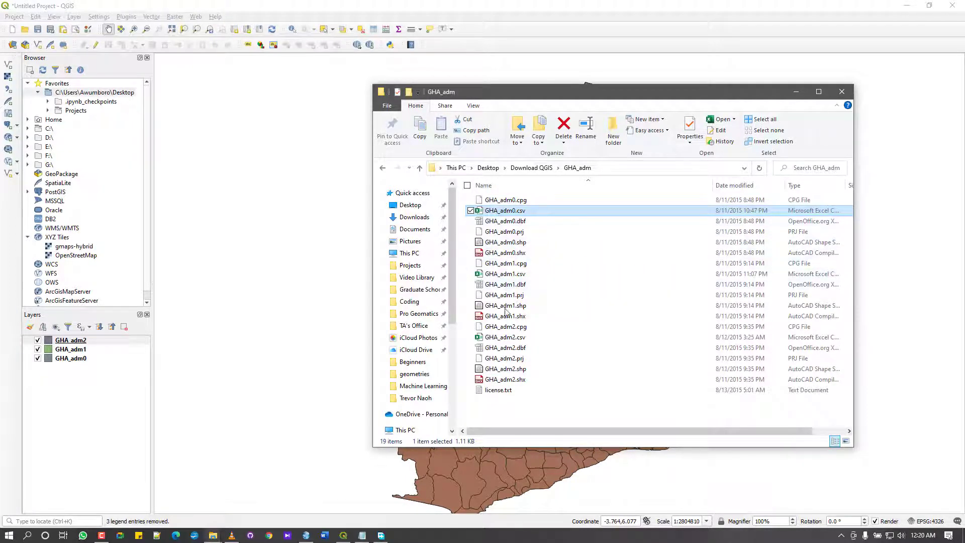
click(506, 338)
double_click(507, 339)
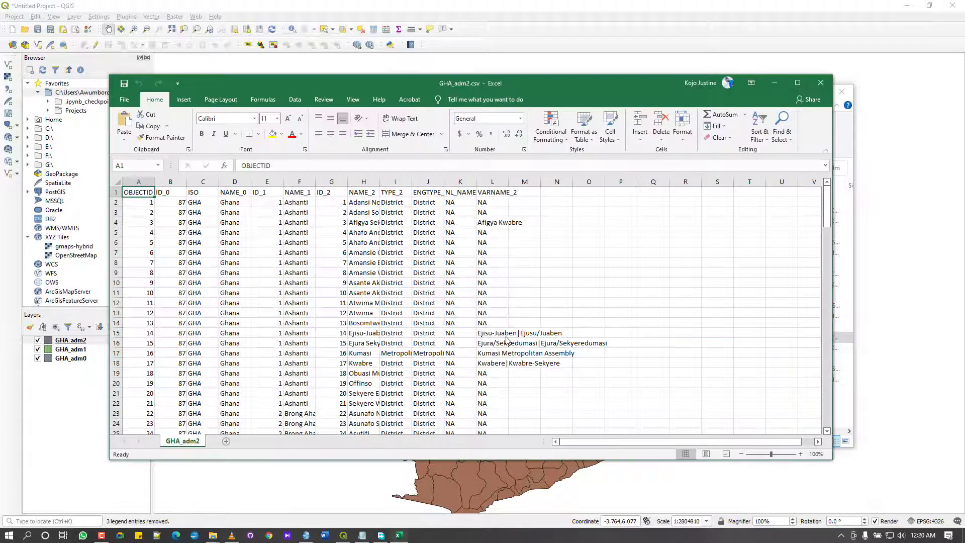
scroll(410, 318, down, 4)
scroll(371, 317, up, 9)
scroll(340, 314, down, 9)
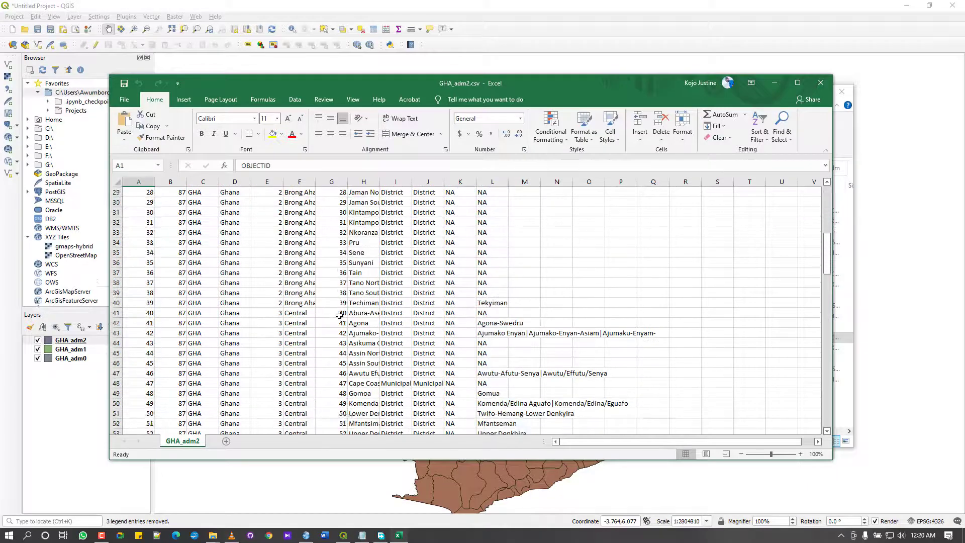
scroll(502, 251, up, 6)
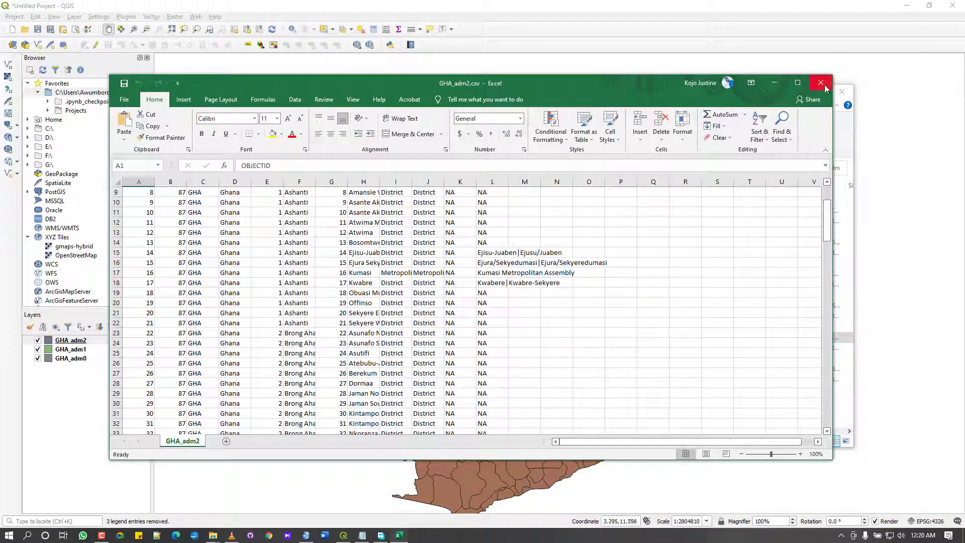
click(821, 82)
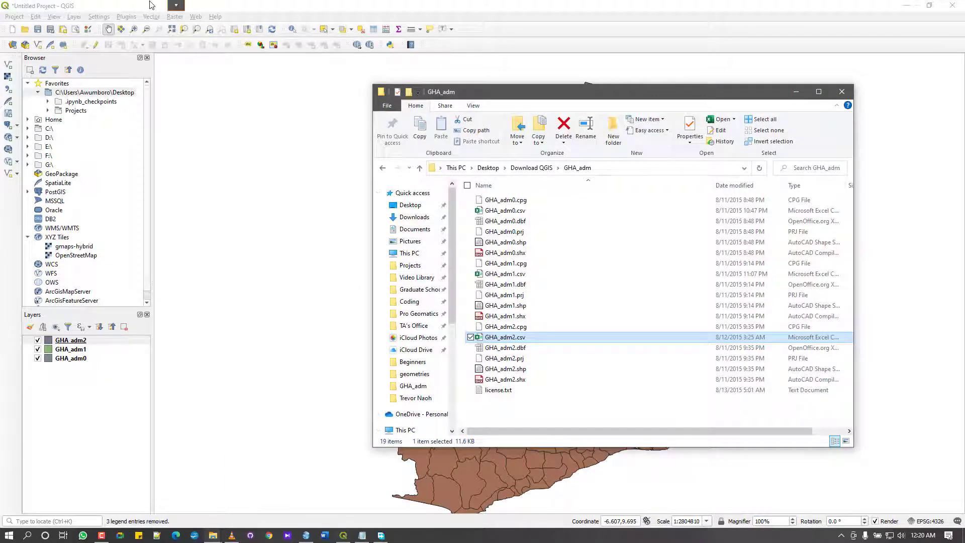
Switch back to QGIS and load GHA_adm2.csv as the source file for a delimited text layer in the Data Source Manager
click(152, 5)
click(12, 45)
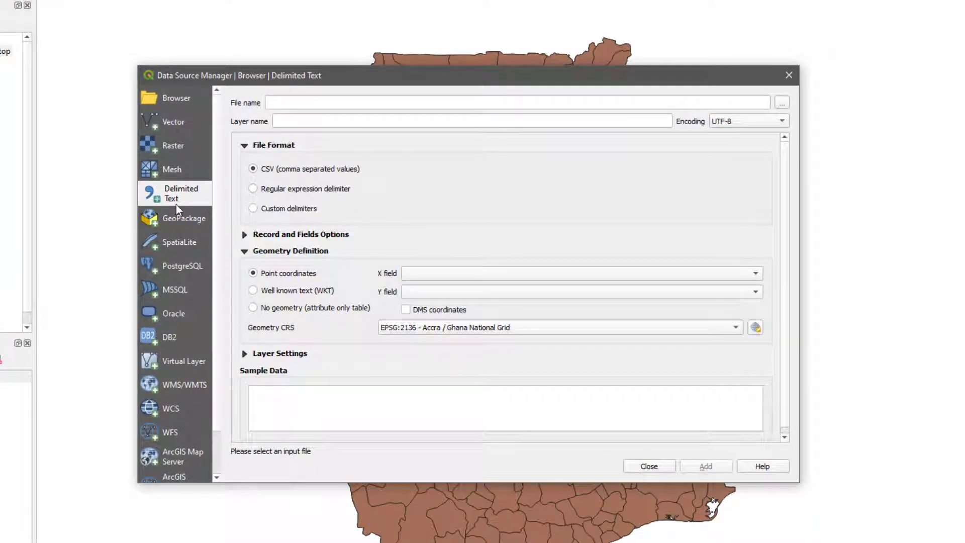
click(171, 125)
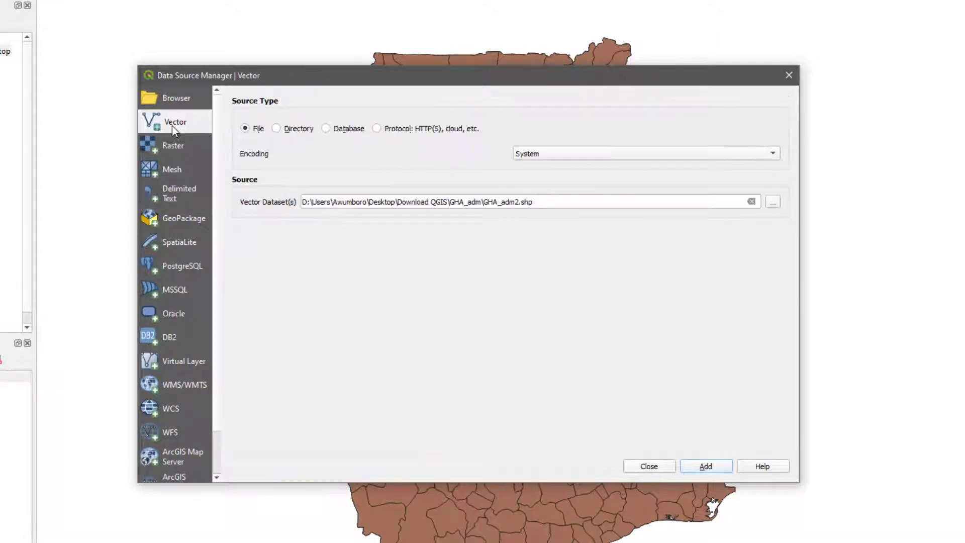
click(173, 198)
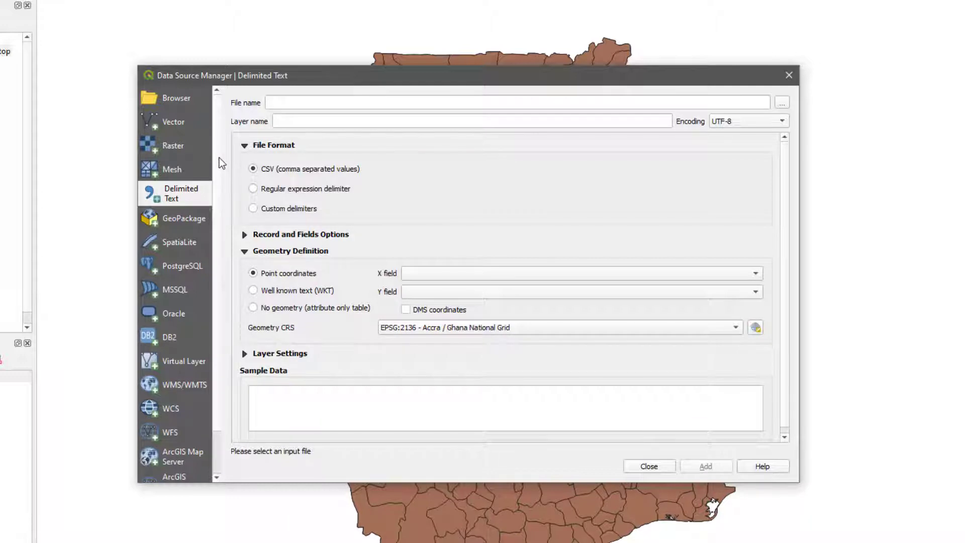
click(780, 104)
click(365, 208)
click(660, 420)
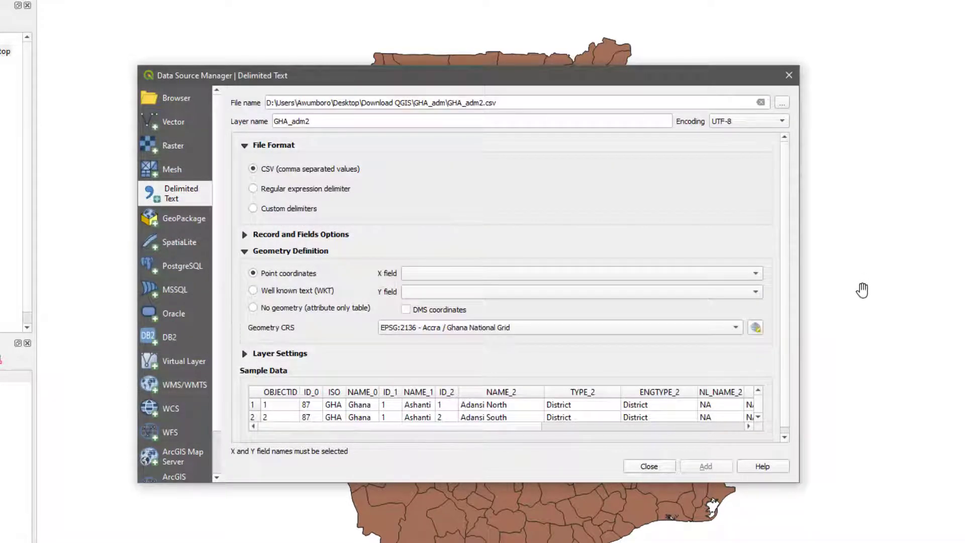
Set the geometry definition of the GHA_adm2 delimited text layer to No geometry (attribute only table)
scroll(785, 271, down, 1)
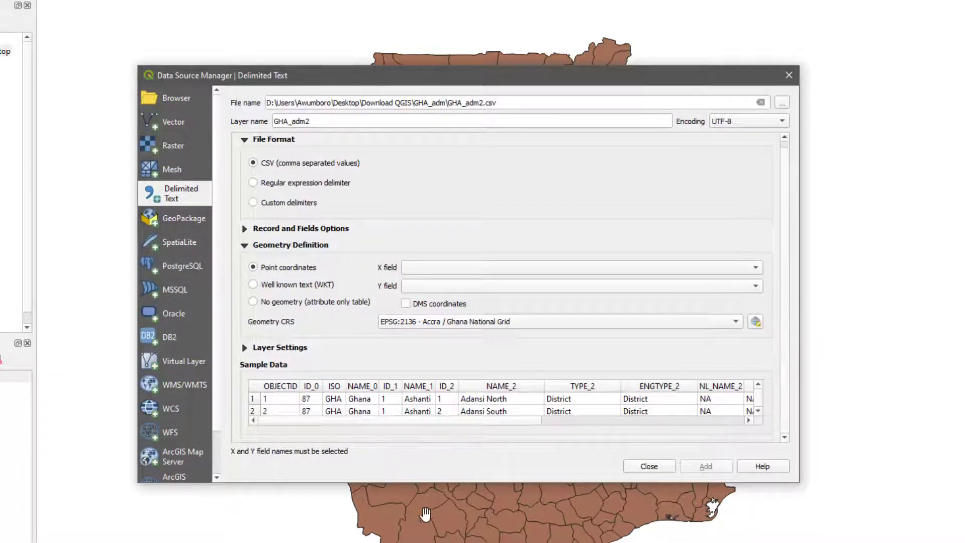
drag(339, 423, 239, 415)
click(311, 302)
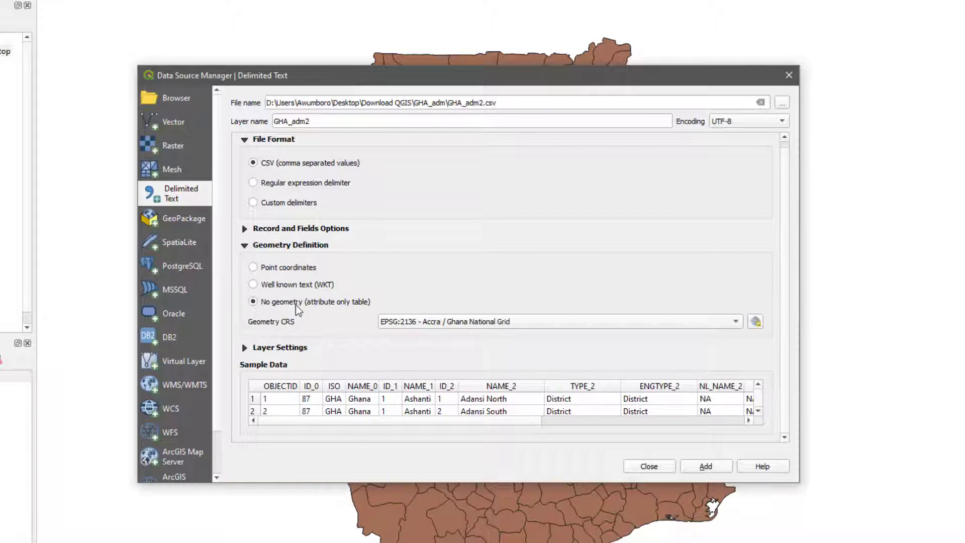
Try defining the GHA_adm2 geometry as point coordinates with X field ID_0 and Y field ISO, and look through the available geometry CRS options
click(288, 268)
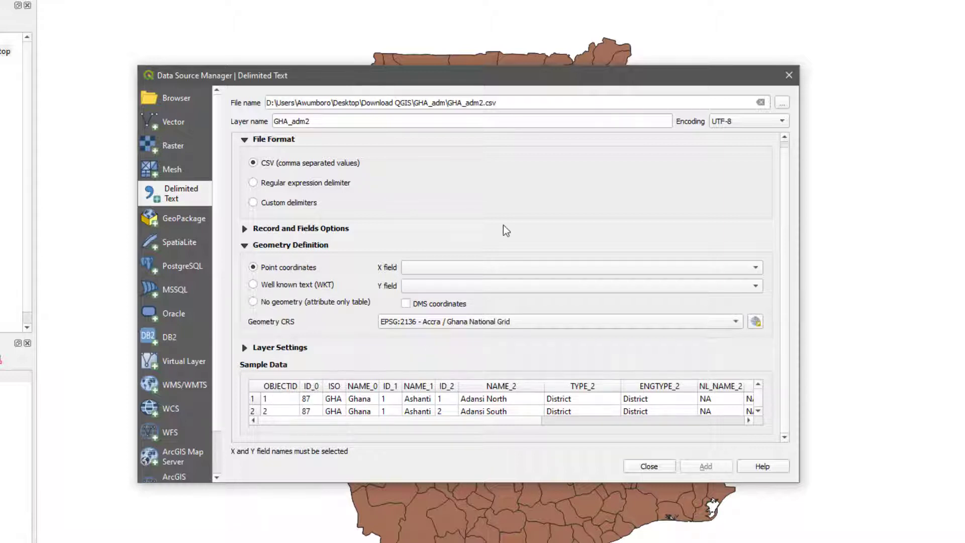
click(492, 266)
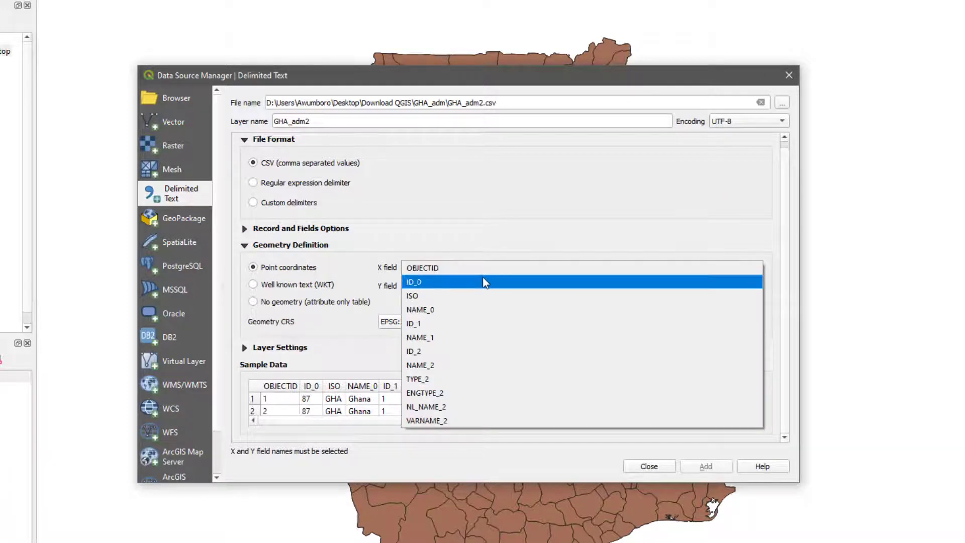
click(482, 281)
click(481, 285)
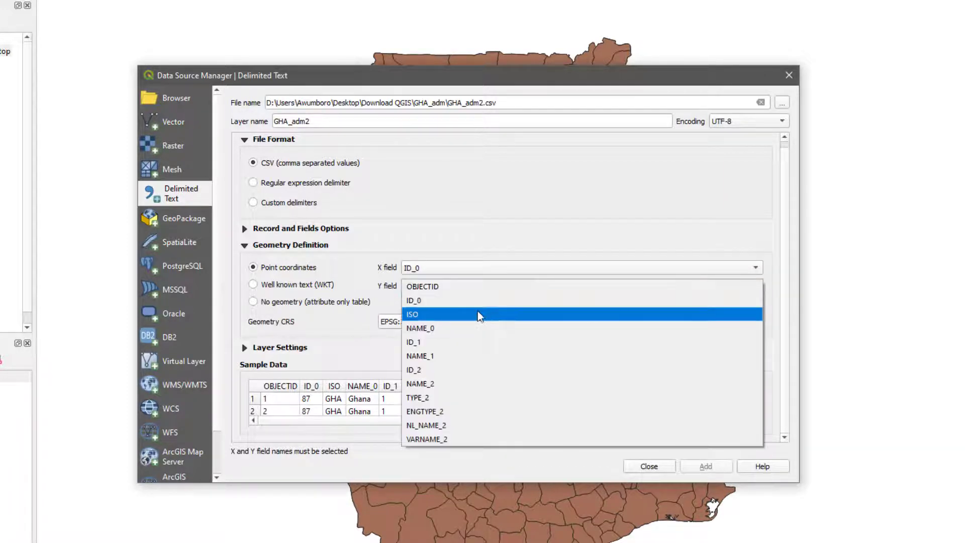
key(Escape)
key(Down)
key(Down)
key(Down)
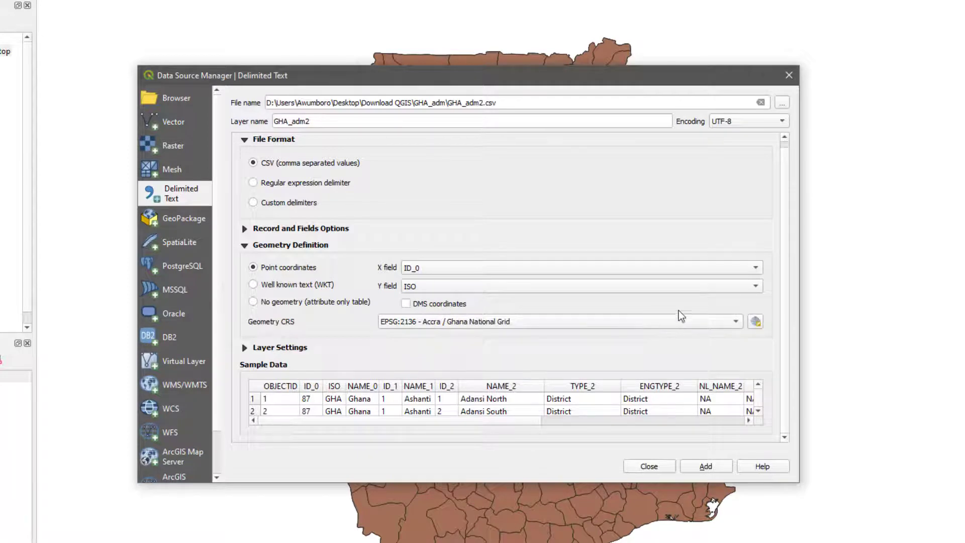
click(674, 326)
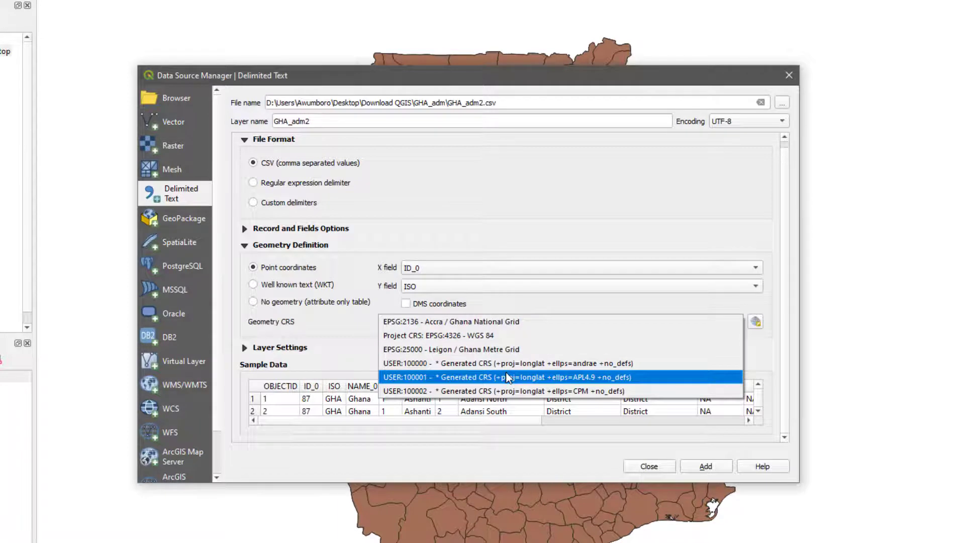
click(375, 292)
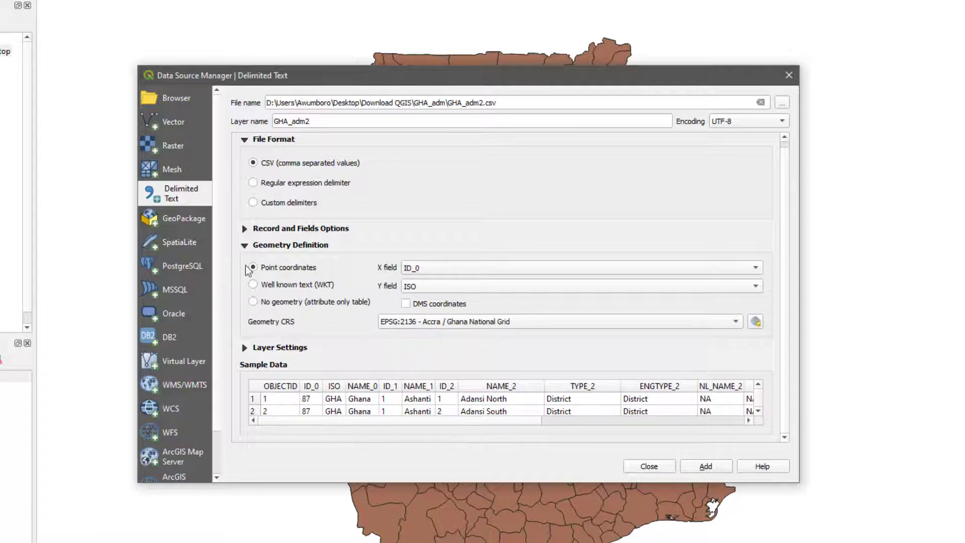
Set the geometry definition back to No geometry (attribute only table), add the GHA_adm2 table to the project, and close the Data Source Manager
click(266, 302)
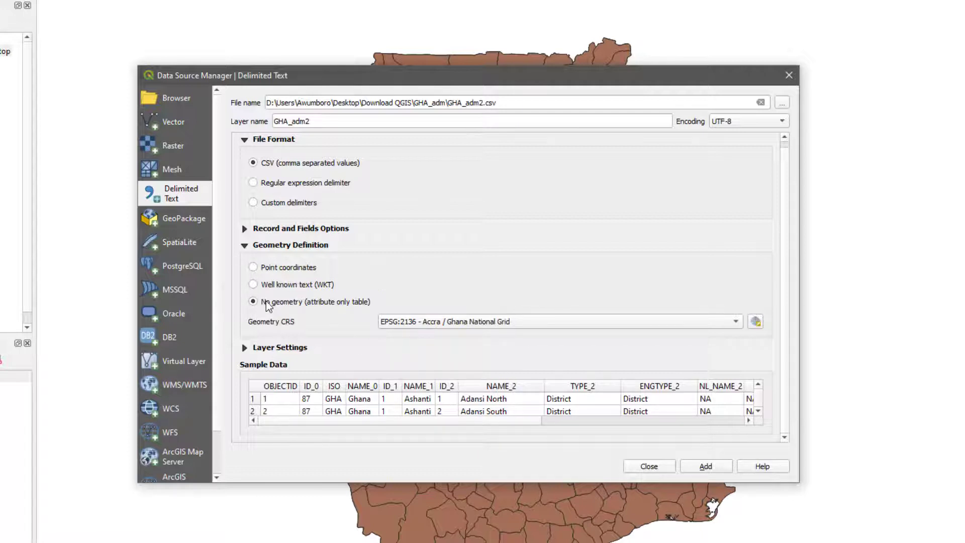
click(701, 465)
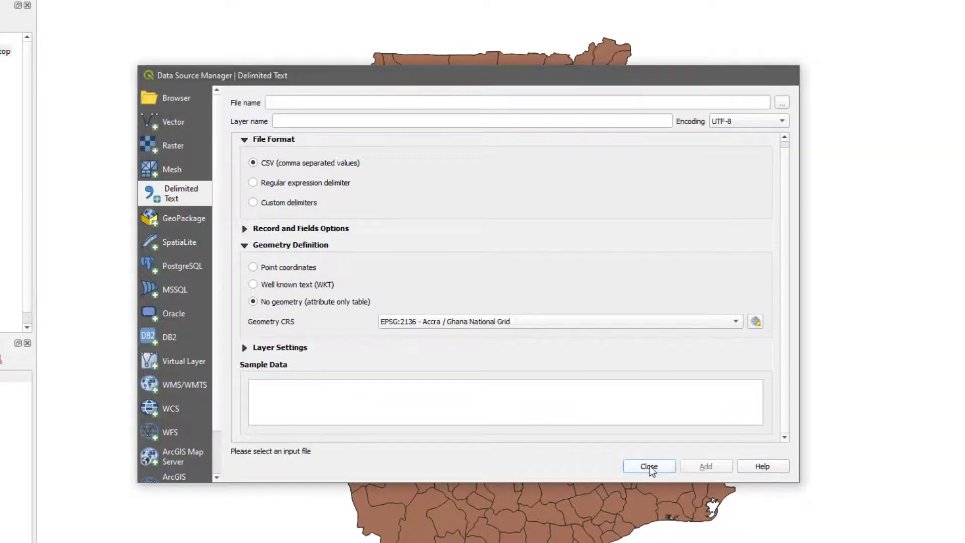
click(648, 466)
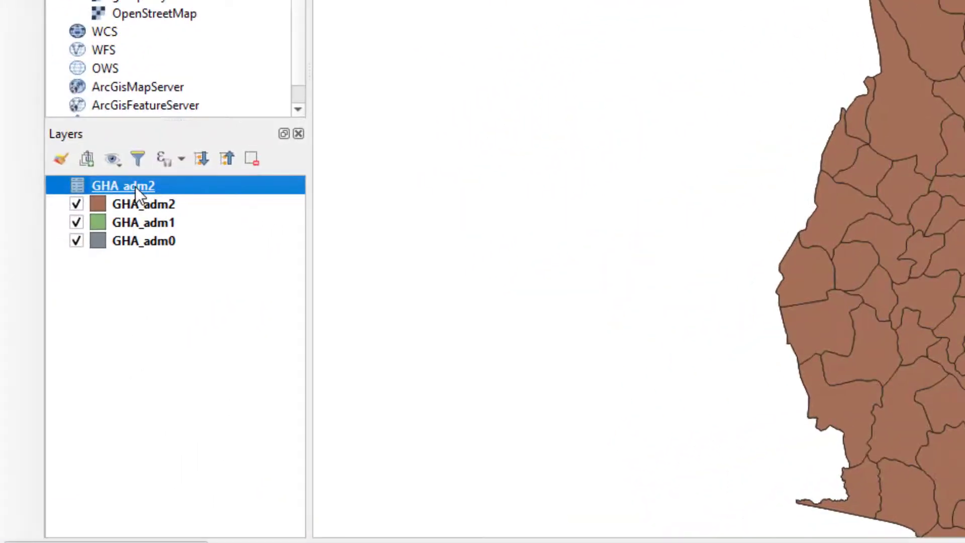
Examine the district records in the attribute table of the imported GHA_adm2 table layer, and close the table
right_click(134, 186)
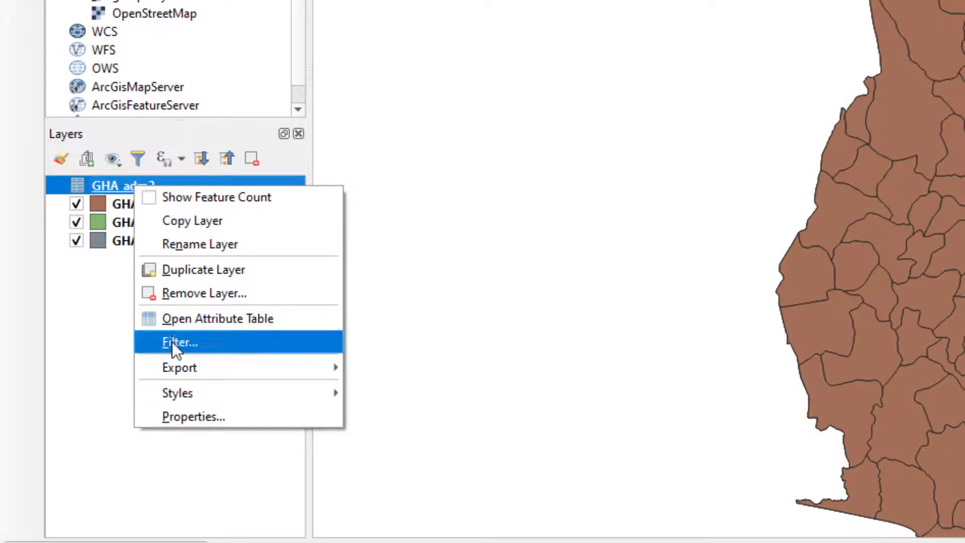
click(181, 318)
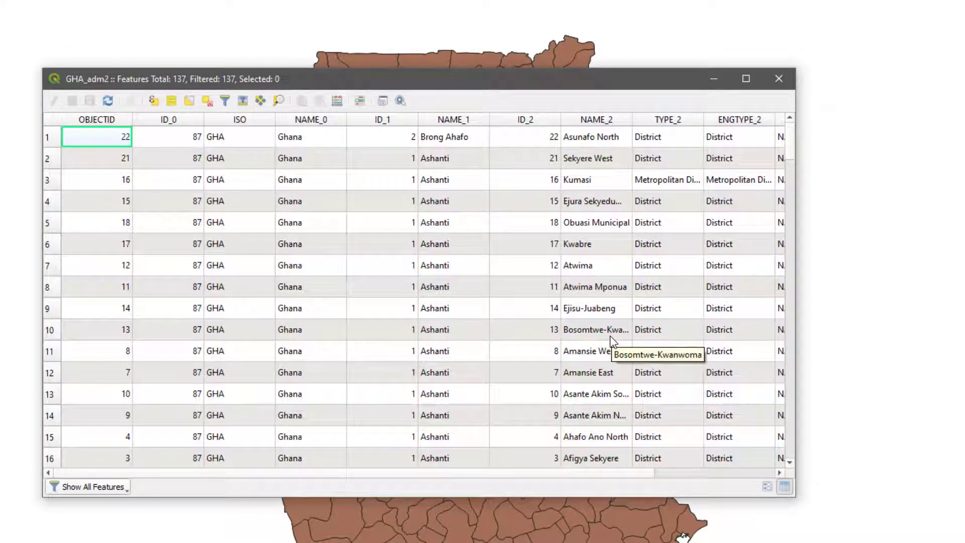
click(776, 79)
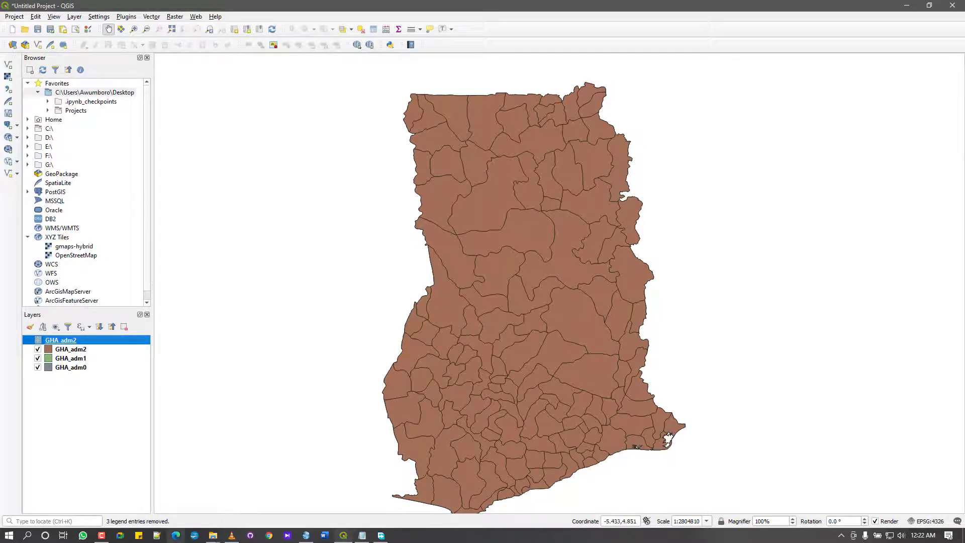
Bring up the GHA_adm folder window over QGIS, select GHA_adm2.shp among its files, and minimize the window
mouse_move(213, 534)
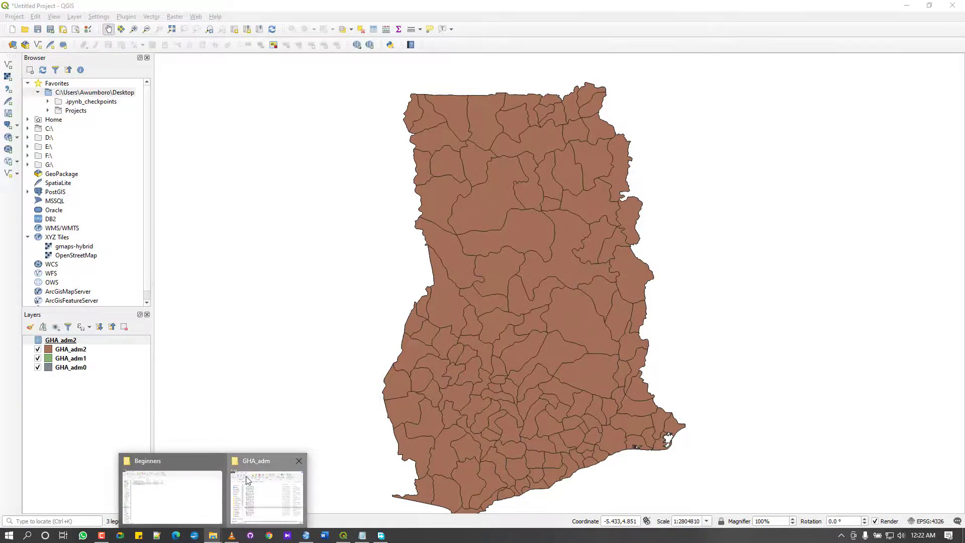
click(271, 492)
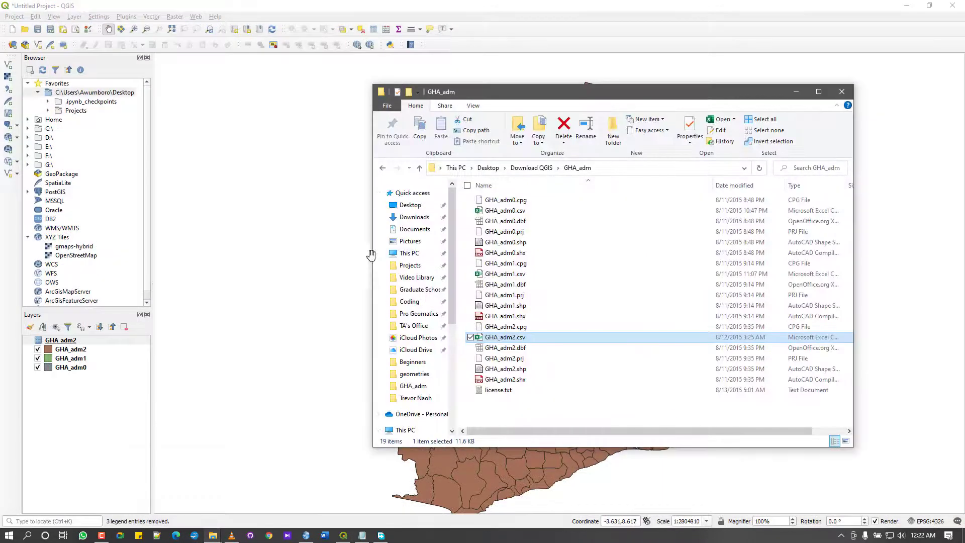
click(507, 369)
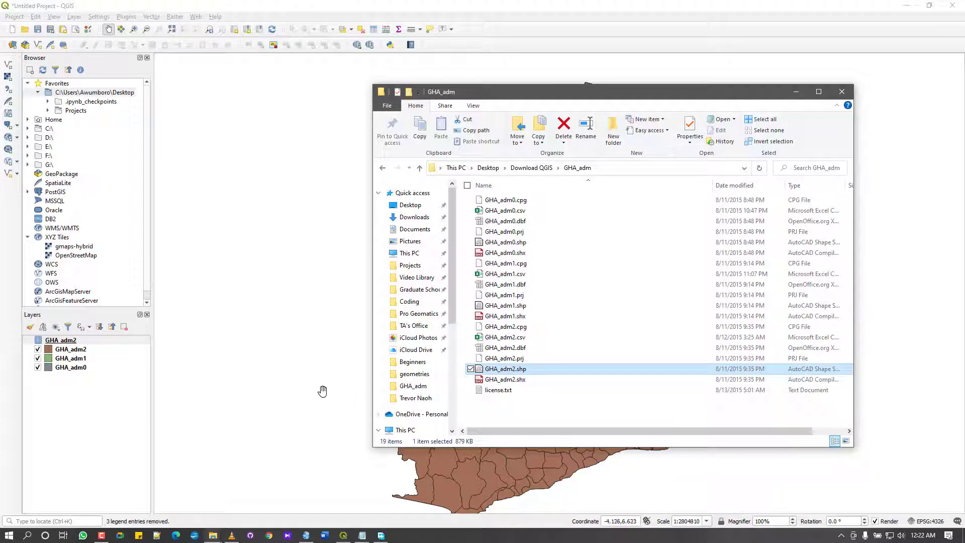
click(796, 92)
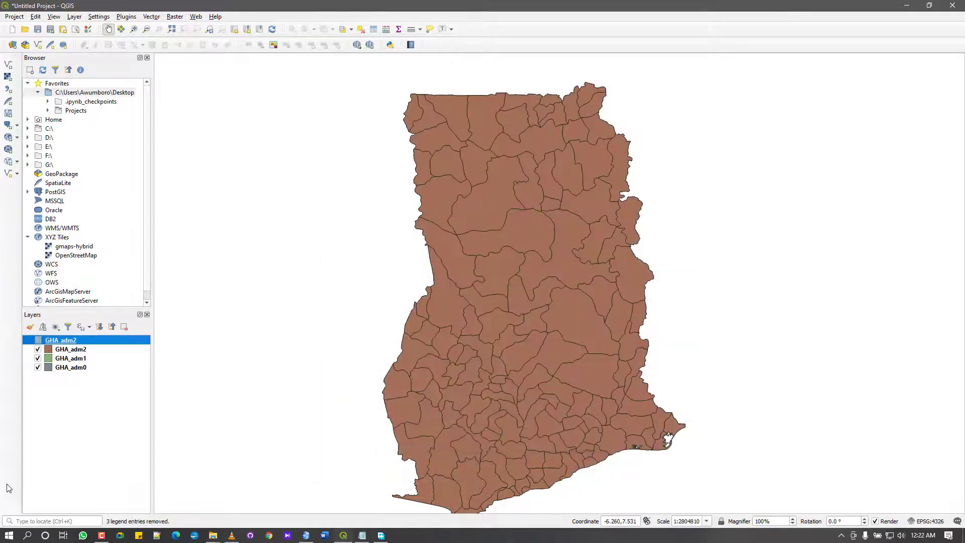